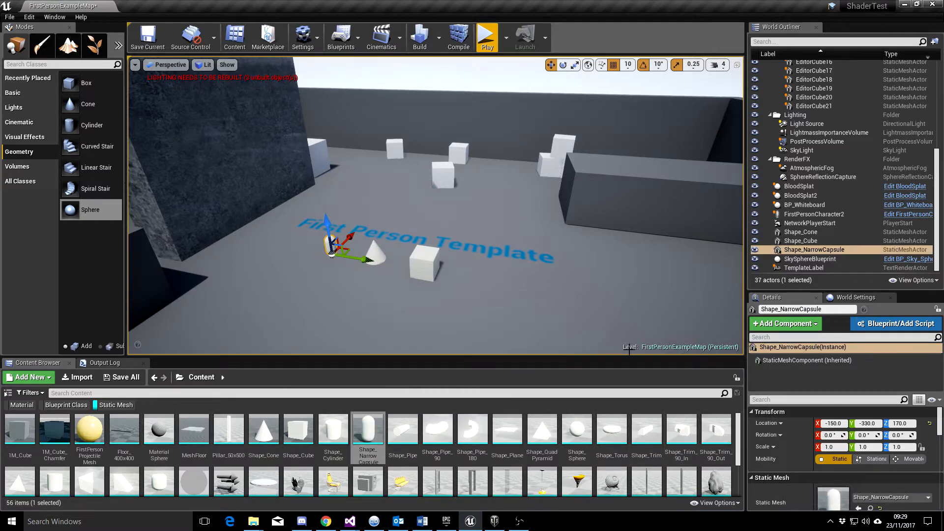
# Move the cone to Y -240 and the large cube to Y -80 so both stand closer to the capsule
pyautogui.moveTo(365, 216); pyautogui.dragTo(320, 215, button='right')
pyautogui.click(405, 252)
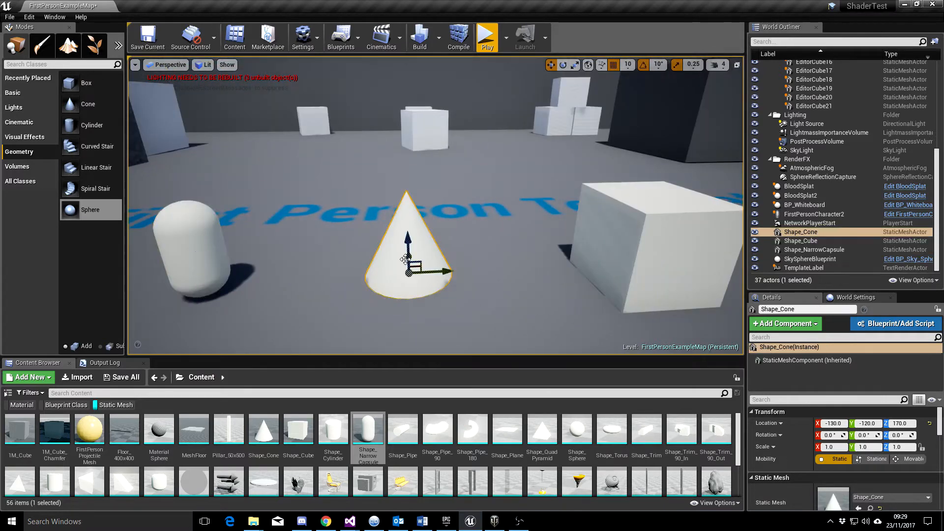
pyautogui.moveTo(443, 274); pyautogui.dragTo(341, 274)
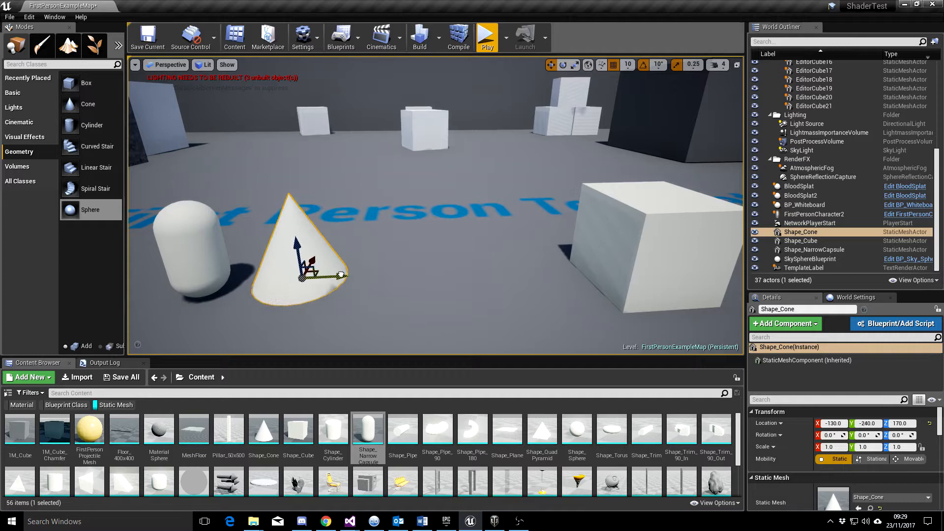
pyautogui.click(640, 273)
pyautogui.moveTo(666, 281); pyautogui.dragTo(475, 284)
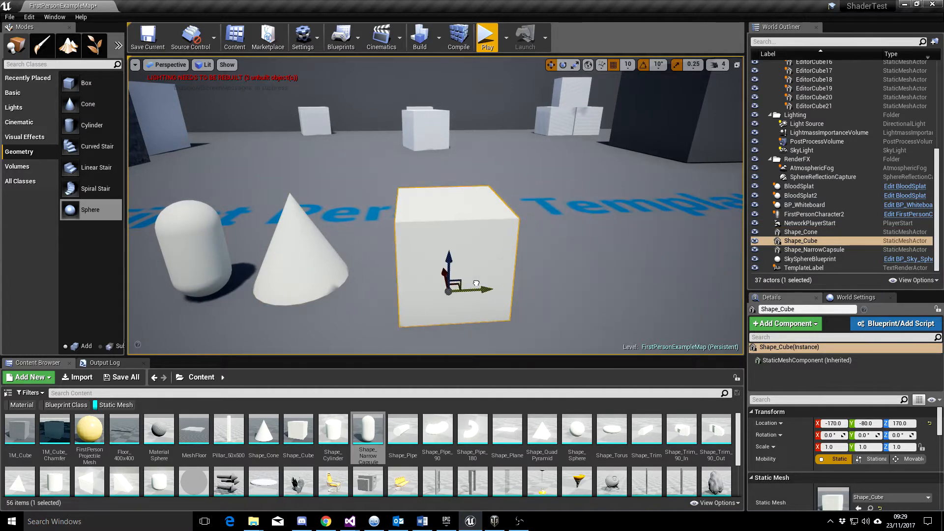
# Turn off the Static Mesh filter on the project content and open the Materials folder
pyautogui.scroll(-2, 836, 443)
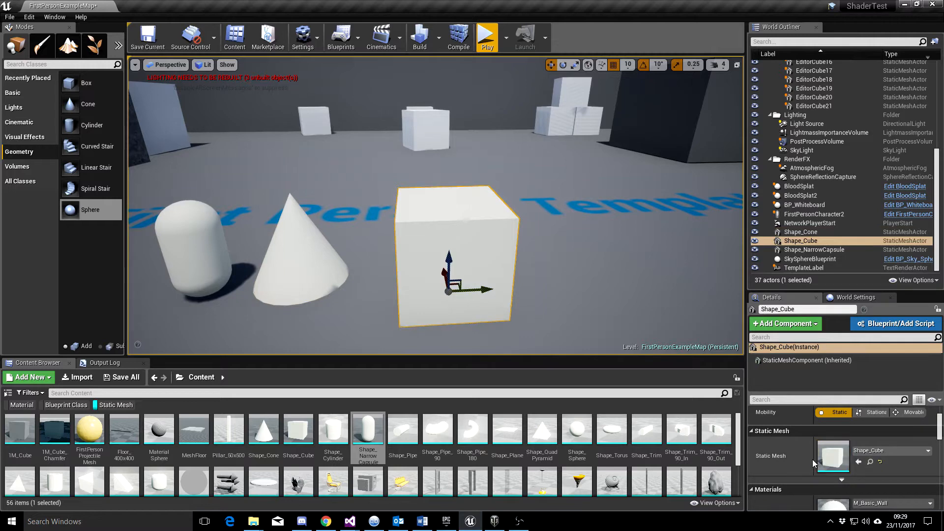
pyautogui.scroll(-2, 818, 467)
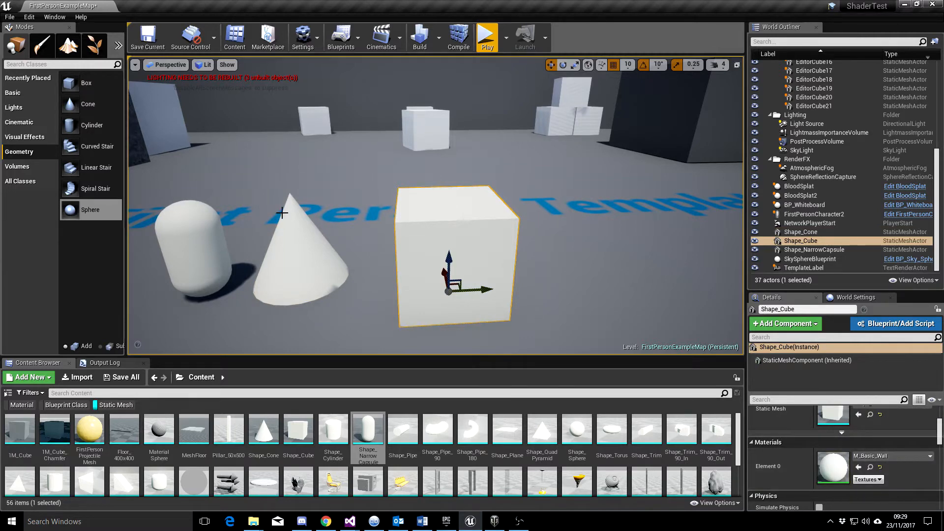
pyautogui.moveTo(282, 213); pyautogui.dragTo(139, 346, button='right')
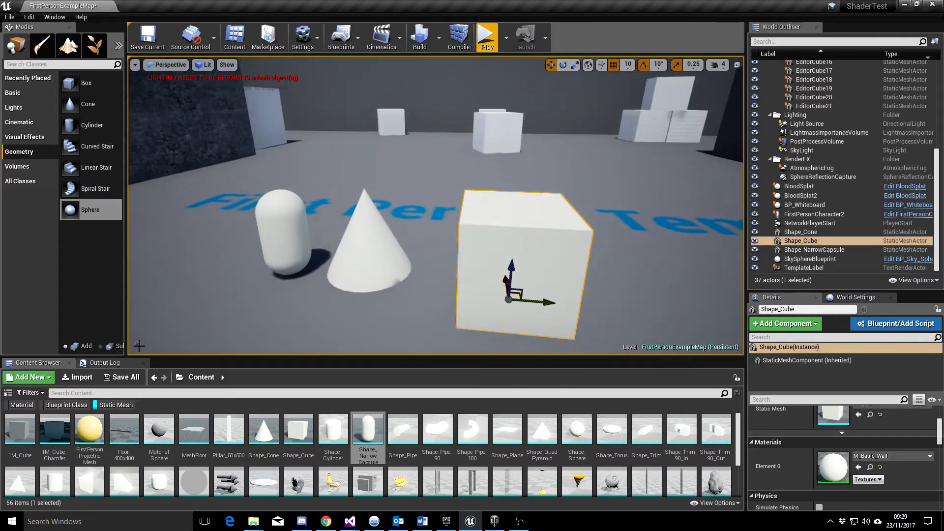
pyautogui.click(116, 405)
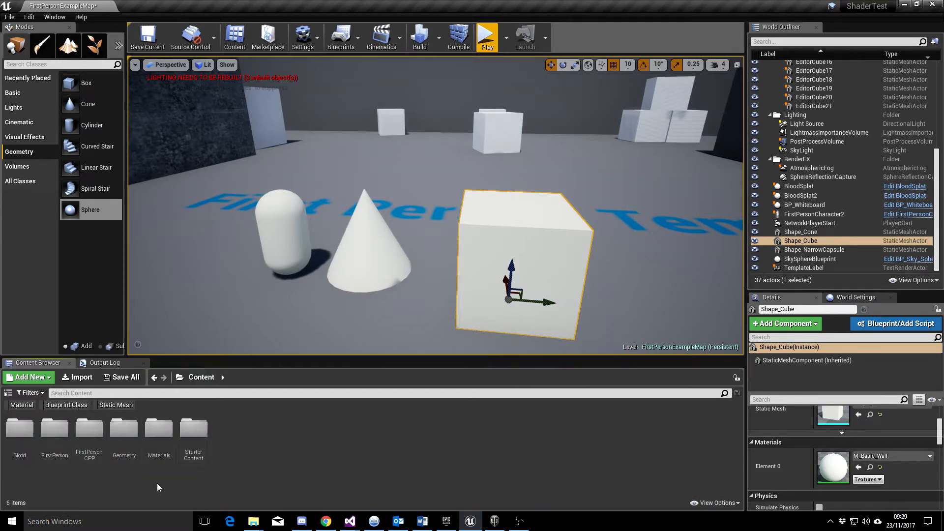
pyautogui.click(167, 438)
pyautogui.doubleClick(168, 438)
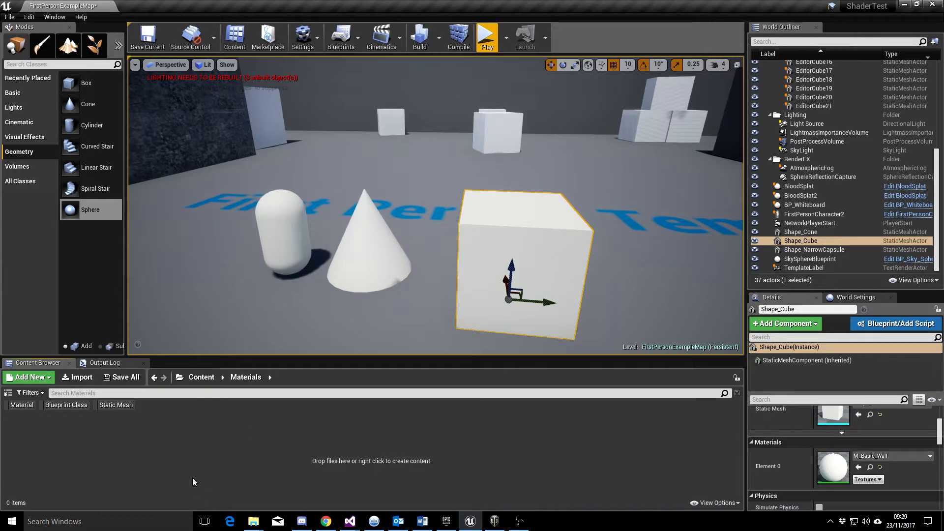
# Create a material named M_Egnaro_Master in the Materials folder and open it for editing
pyautogui.rightClick(140, 440)
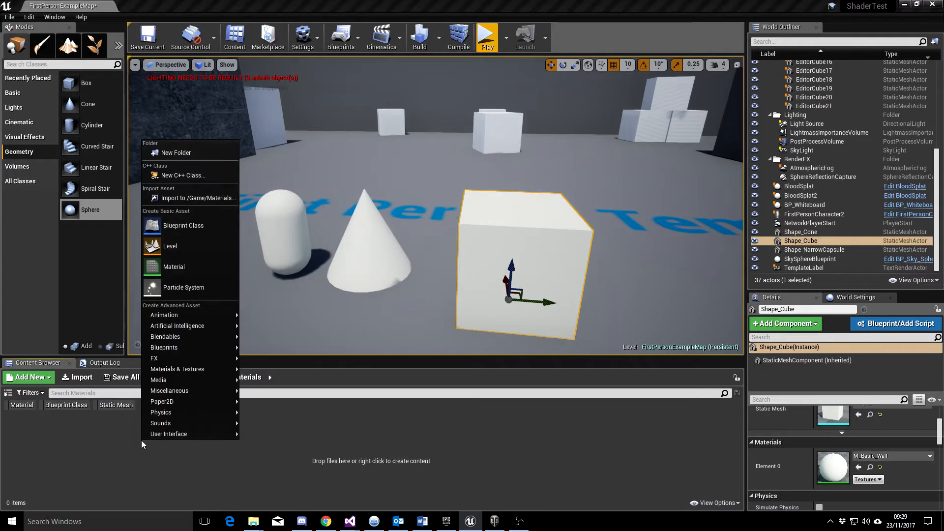
pyautogui.click(179, 264)
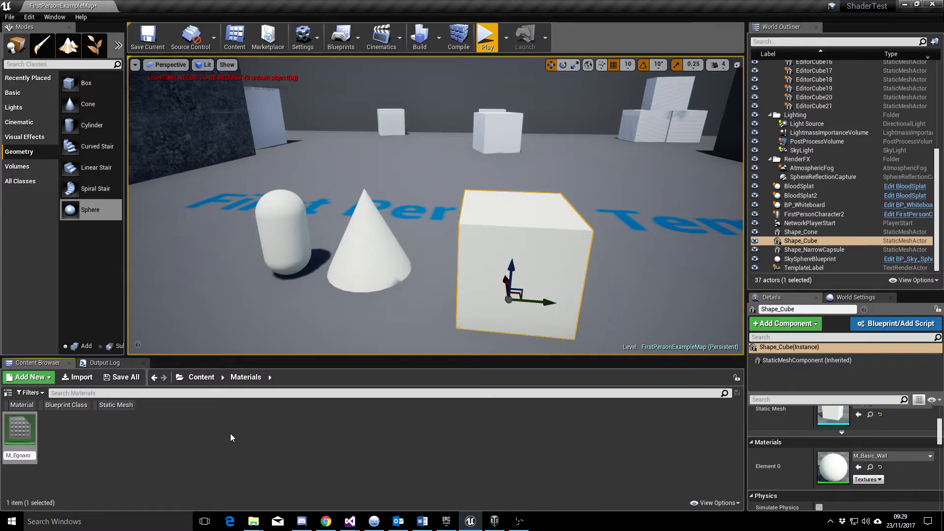
pyautogui.press('Return')
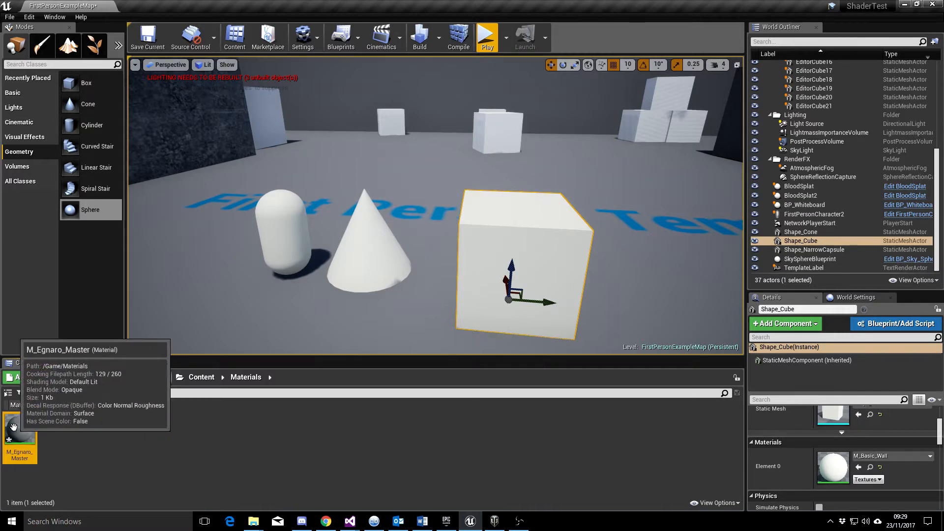
pyautogui.doubleClick(27, 434)
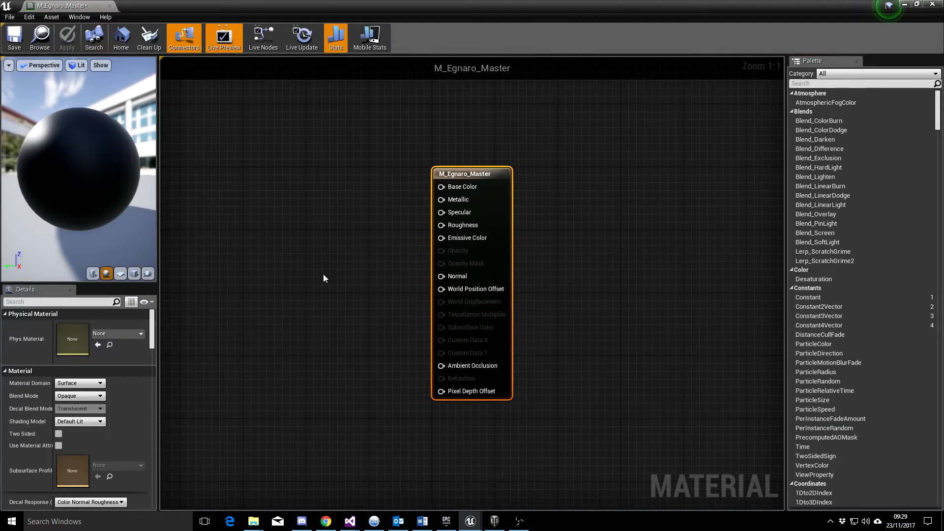
pyautogui.moveTo(325, 270); pyautogui.dragTo(473, 251, button='right')
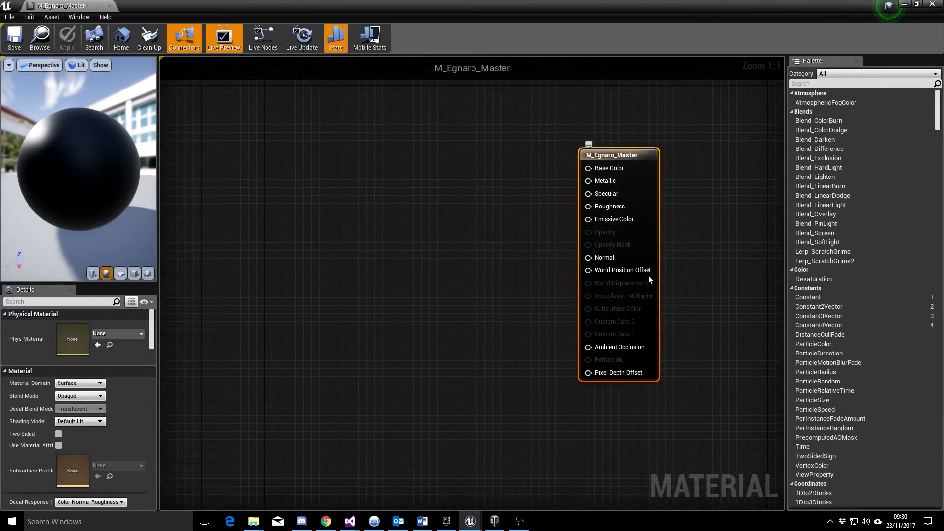
# Try the Deferred Decal material domain on M_Egnaro_Master, and return it to Surface
pyautogui.click(96, 382)
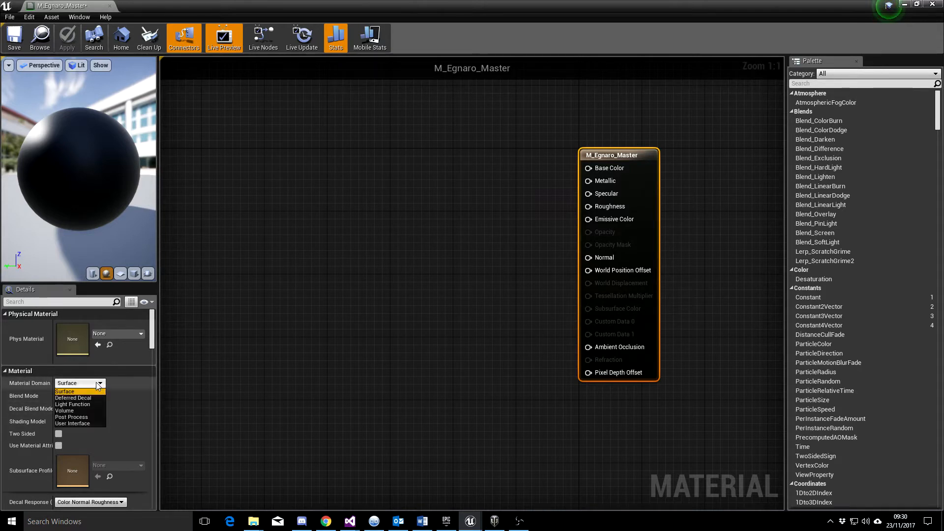
pyautogui.click(84, 398)
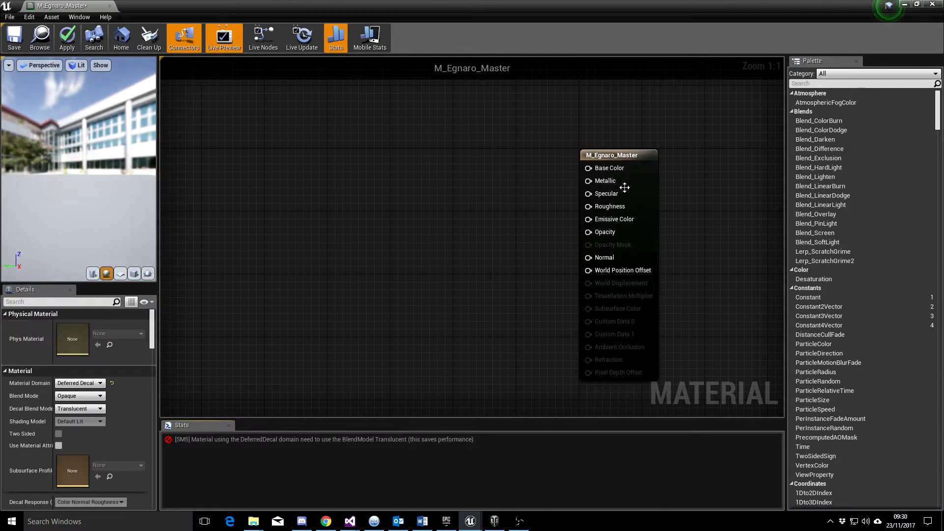
pyautogui.click(89, 383)
pyautogui.click(65, 391)
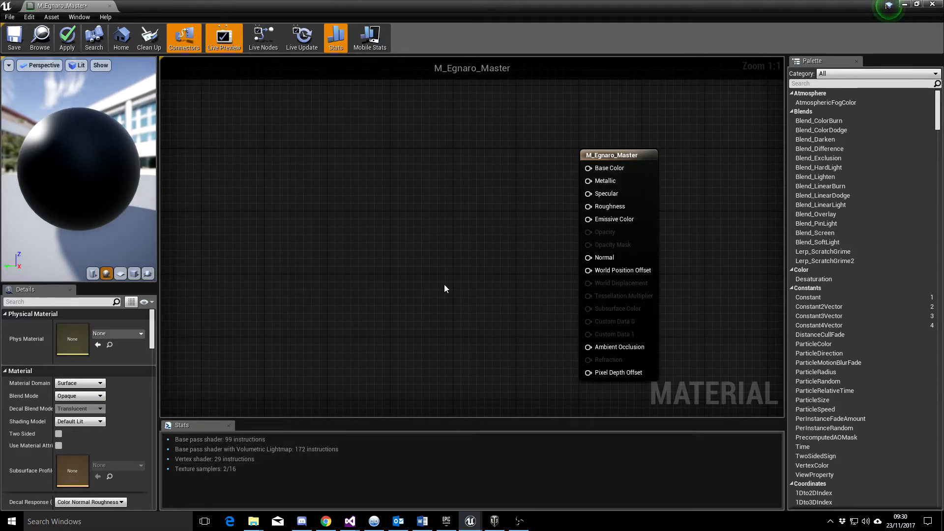
# Try the Masked blend mode on the material, and return it to Opaque
pyautogui.click(84, 395)
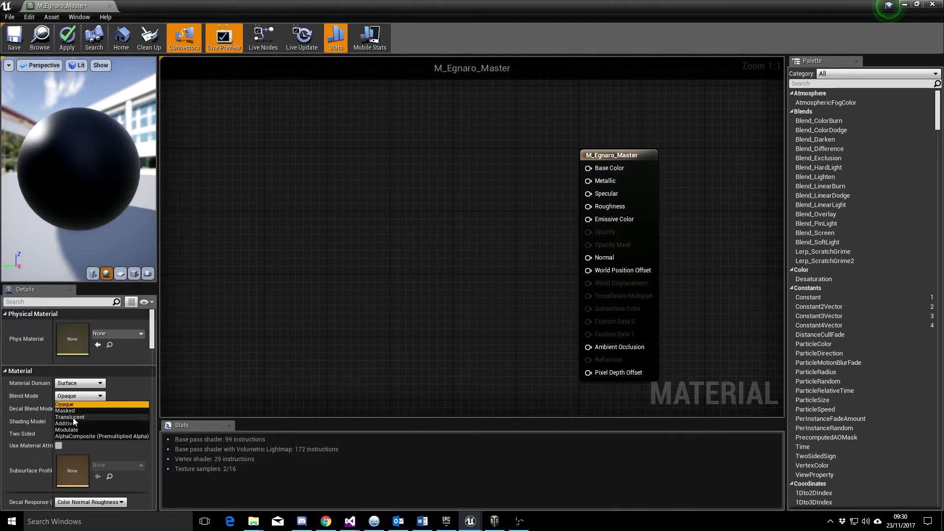
pyautogui.click(74, 411)
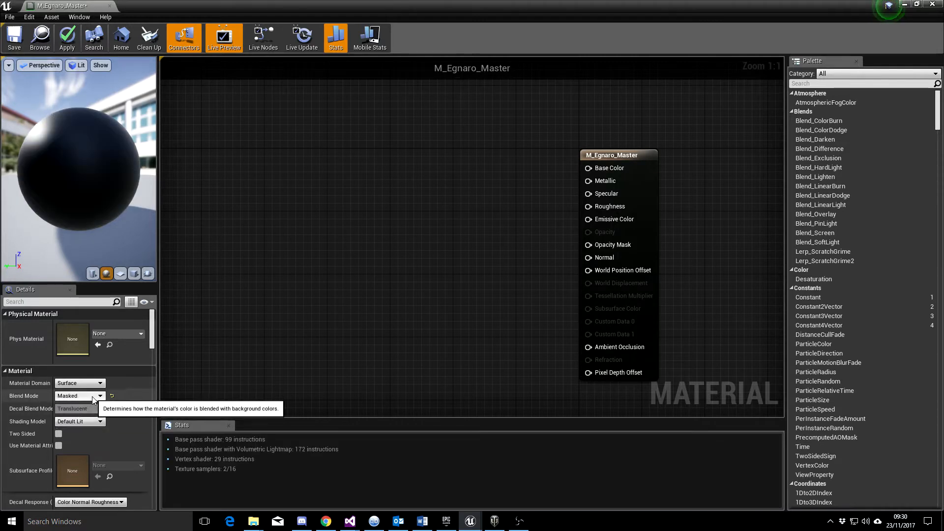
pyautogui.click(93, 398)
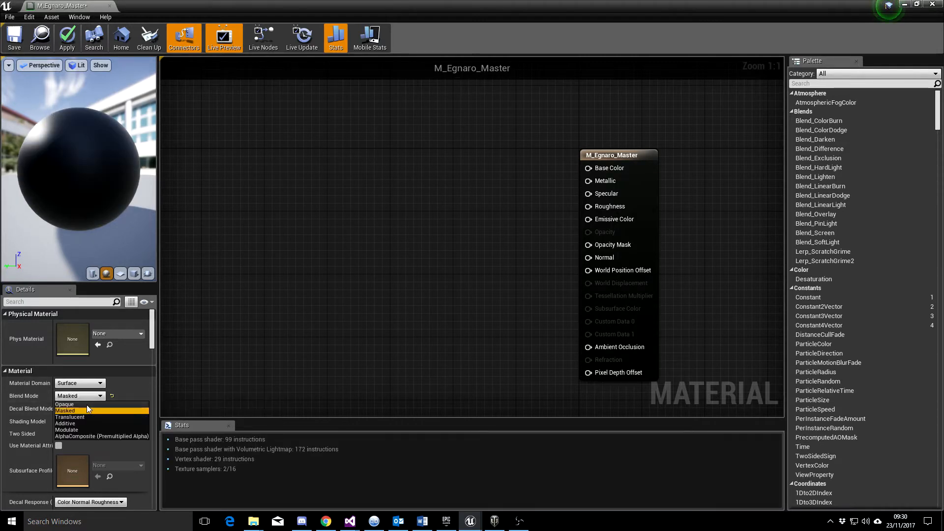
pyautogui.click(86, 403)
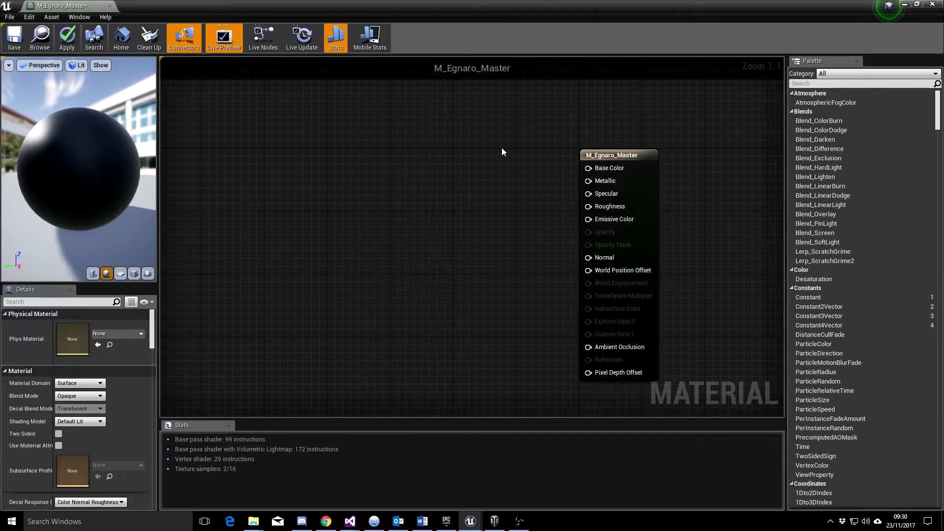
# Add a Constant4Vector node above and beside the material node and connect its output to Base Color
pyautogui.moveTo(484, 131); pyautogui.dragTo(495, 191, button='right')
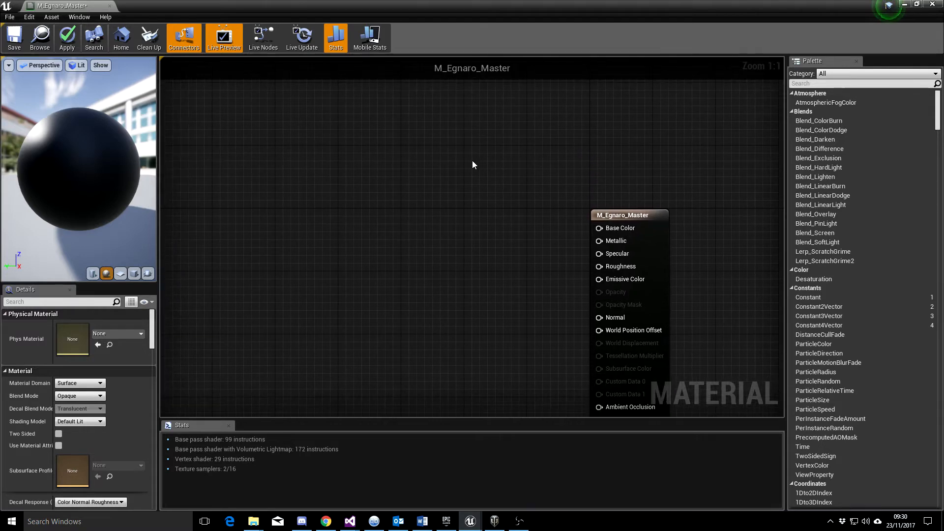
pyautogui.click(451, 155)
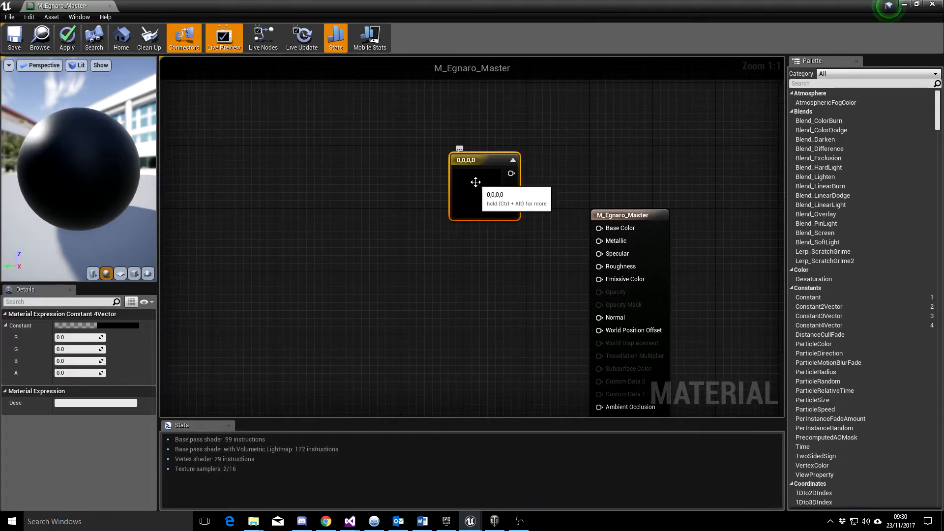
pyautogui.moveTo(510, 173); pyautogui.dragTo(606, 232)
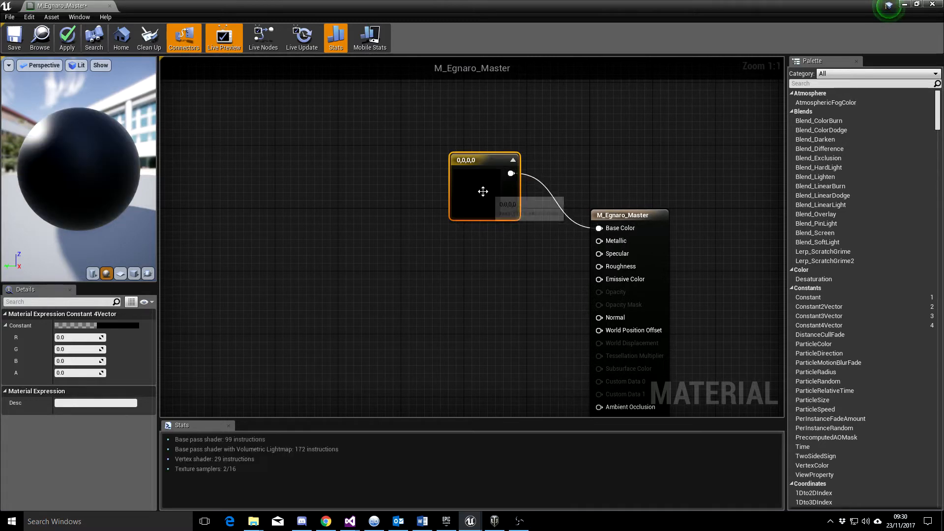
# Set the Constant4Vector's colour to orange-red with R 1.0, G 0.078579 and B 0.0
pyautogui.click(126, 326)
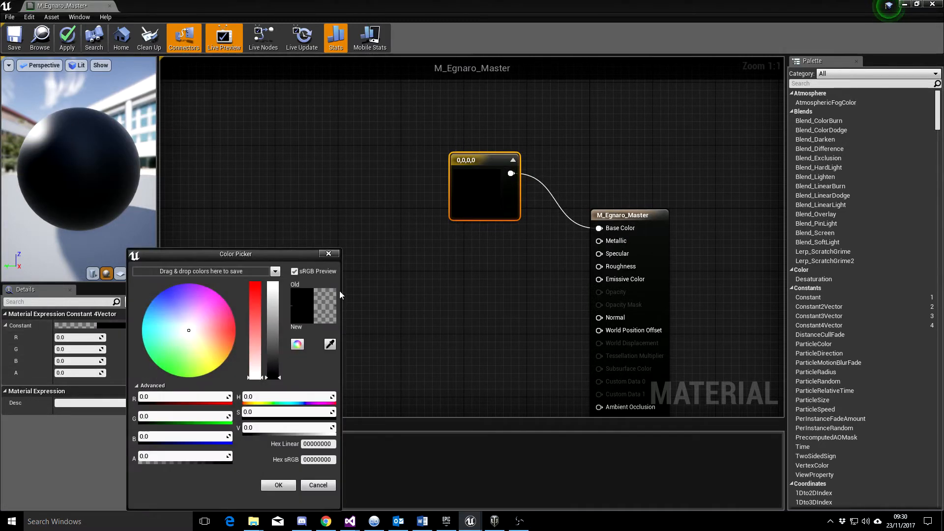
pyautogui.moveTo(222, 351); pyautogui.dragTo(232, 340)
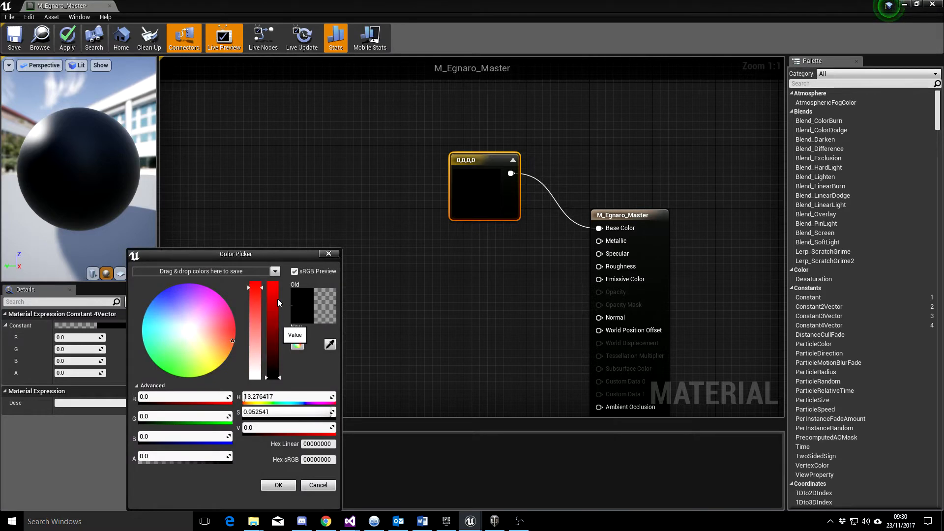
pyautogui.moveTo(278, 299); pyautogui.dragTo(255, 283)
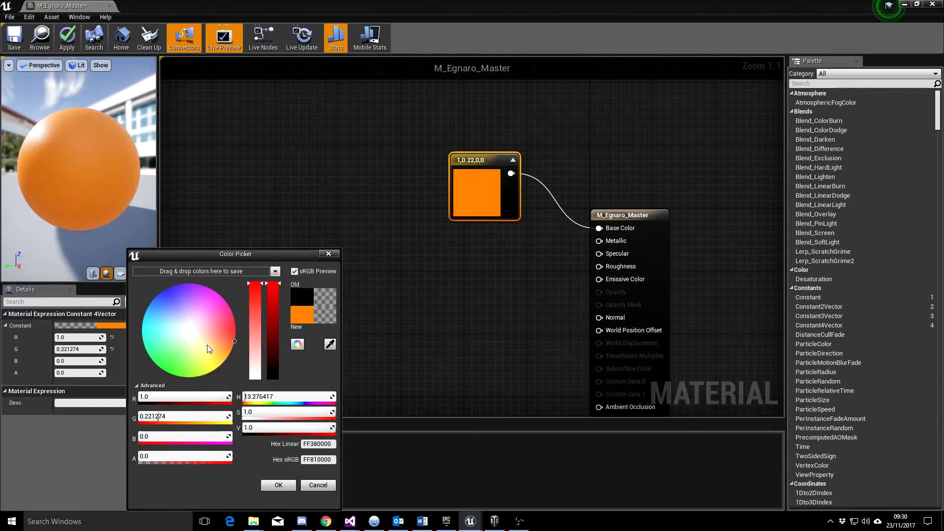
pyautogui.moveTo(225, 346)
pyautogui.mouseDown()
pyautogui.moveTo(235, 349)
pyautogui.moveTo(237, 335)
pyautogui.mouseUp()
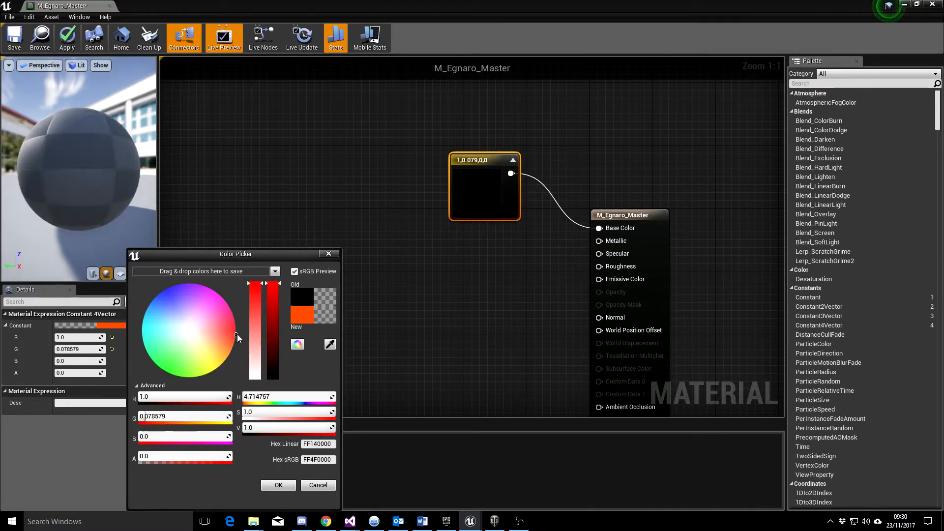
pyautogui.click(278, 485)
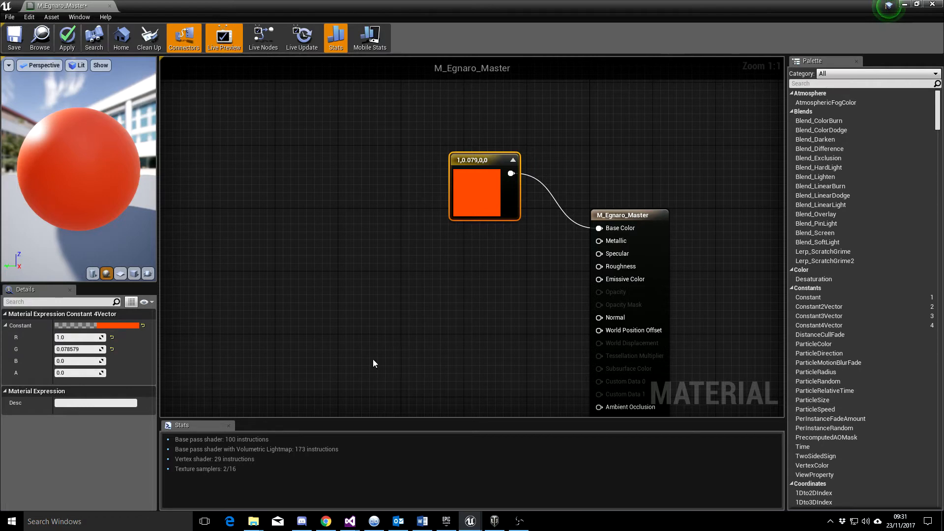
# Apply the material changes, and dock the material editor beside FirstPersonExampleMap, returning to the level view
pyautogui.click(67, 38)
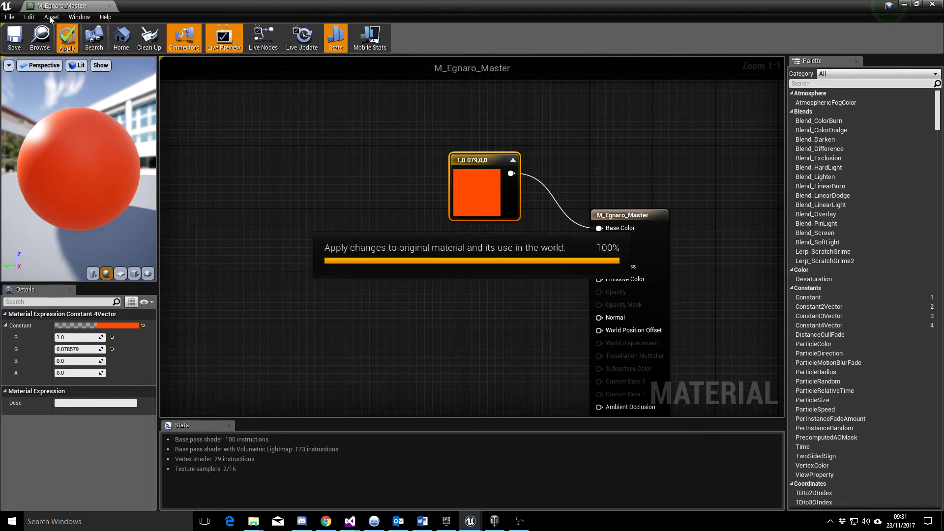
pyautogui.moveTo(63, 6); pyautogui.dragTo(162, 6)
pyautogui.click(64, 6)
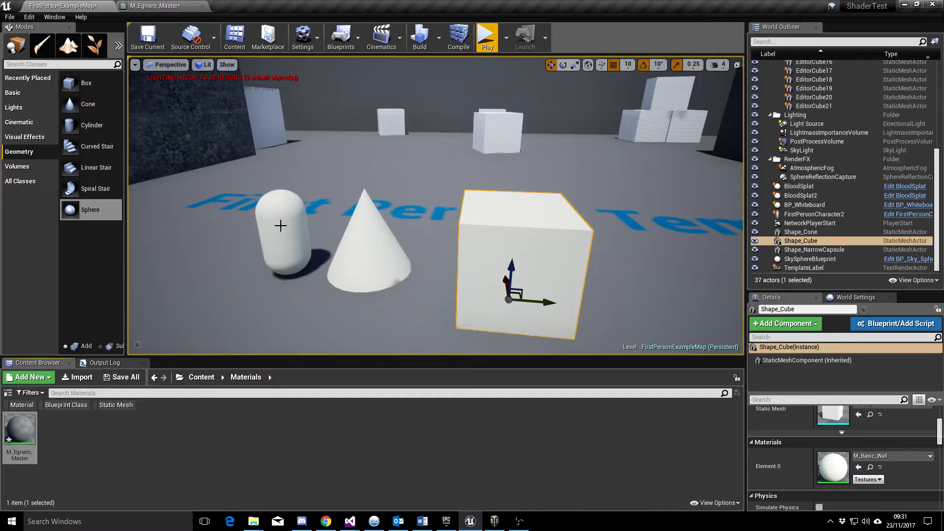
# Assign M_Egnaro_Master to the capsule, the cone and the large cube in the level
pyautogui.moveTo(19, 433); pyautogui.dragTo(278, 224)
pyautogui.moveTo(14, 431); pyautogui.dragTo(369, 253)
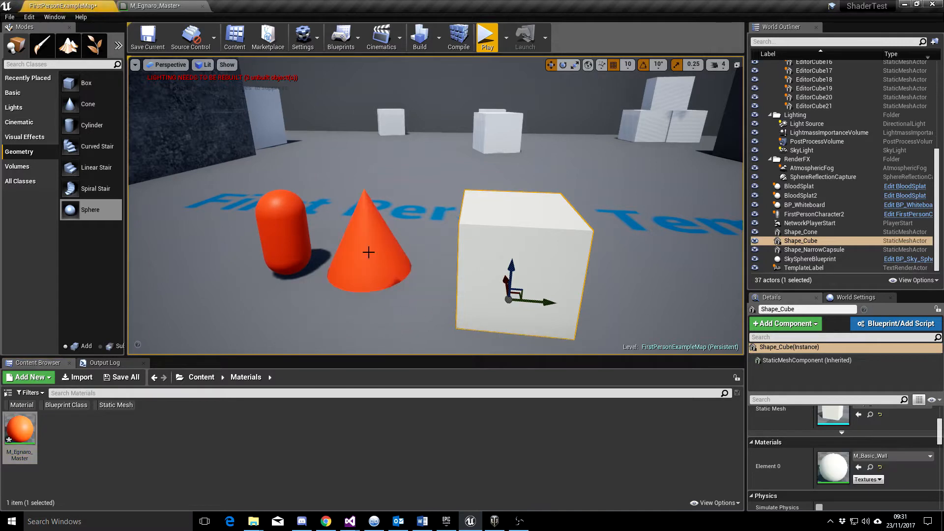
pyautogui.moveTo(20, 430); pyautogui.dragTo(522, 264)
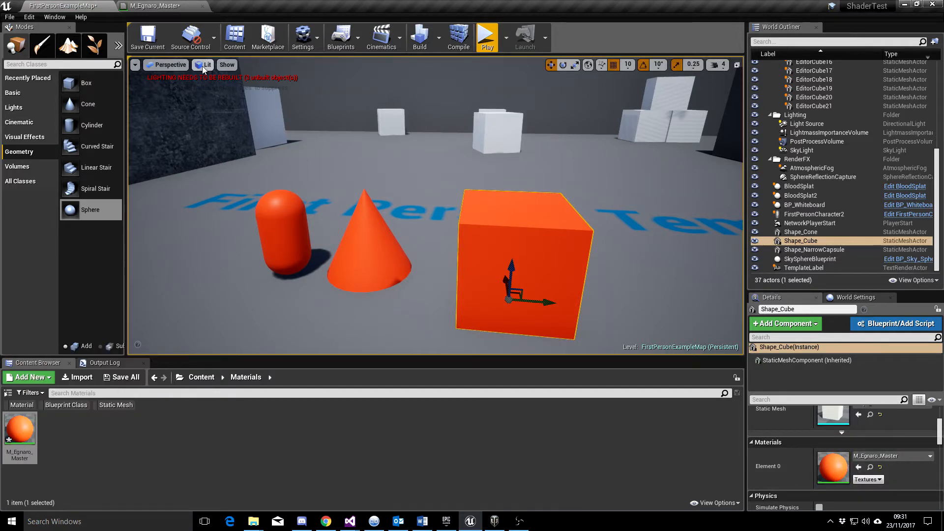
# Detach the M_Egnaro_Master editor into a floating window beside the shapes, make it taller, and widen its preview and details area
pyautogui.moveTo(155, 6); pyautogui.dragTo(565, 65)
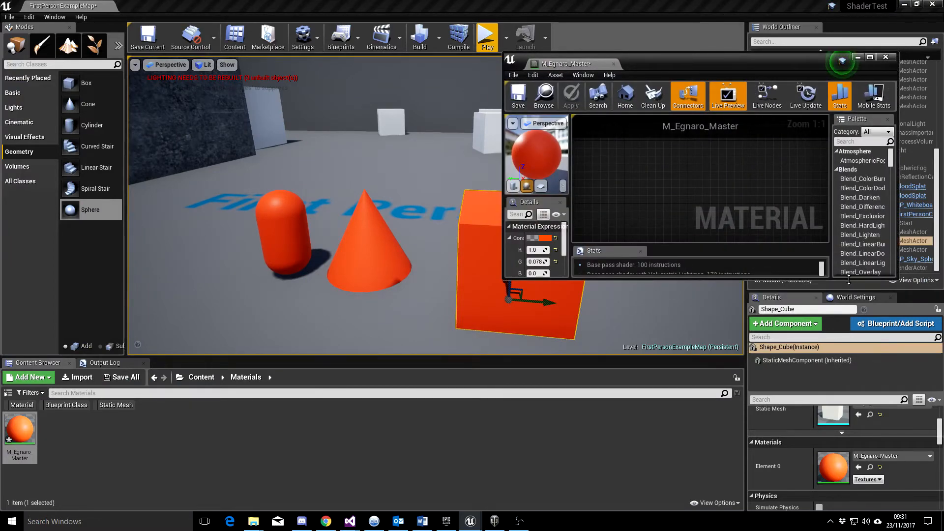
pyautogui.moveTo(849, 279); pyautogui.dragTo(857, 502)
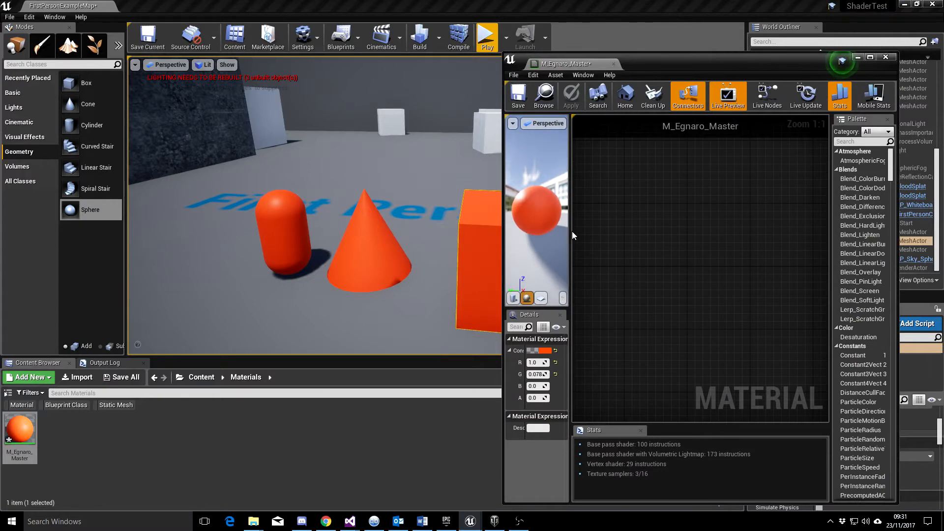
pyautogui.moveTo(572, 231); pyautogui.dragTo(704, 234)
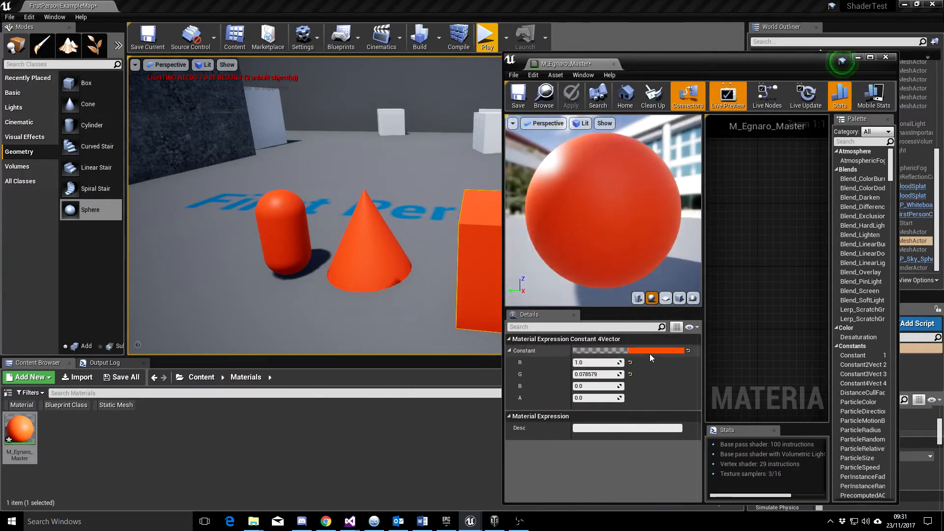
# Change the Constant4Vector's colour to pink with R 1.0, G 0.231422 and B 0.651944, and apply the change to the material
pyautogui.click(650, 349)
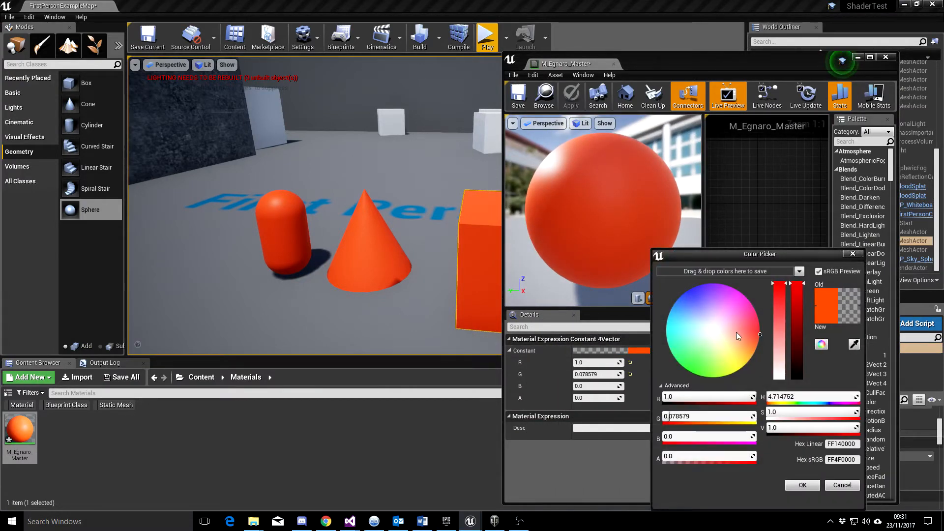
pyautogui.moveTo(736, 332); pyautogui.dragTo(743, 310)
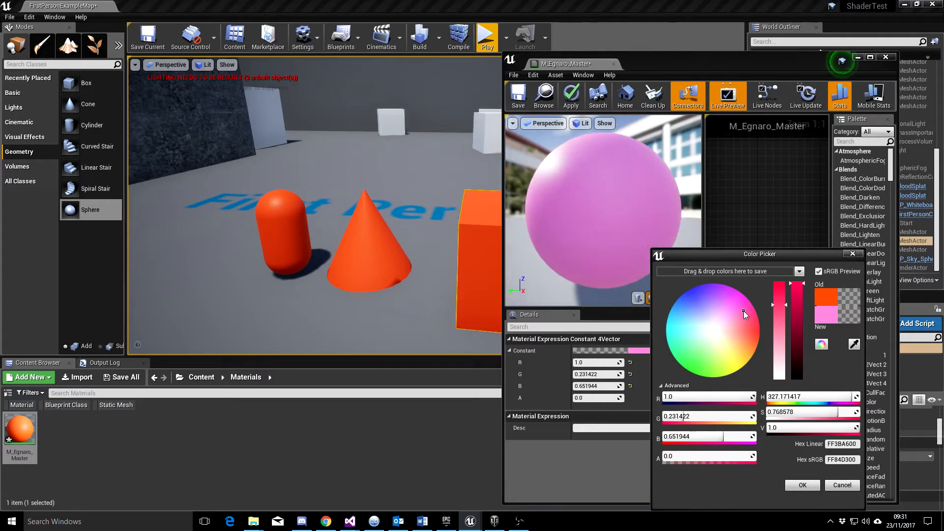
pyautogui.click(805, 489)
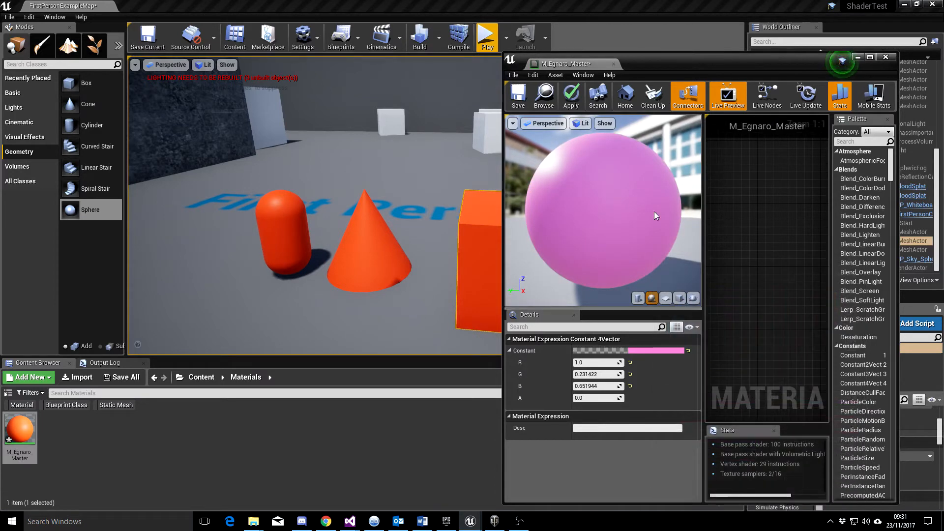
pyautogui.click(572, 93)
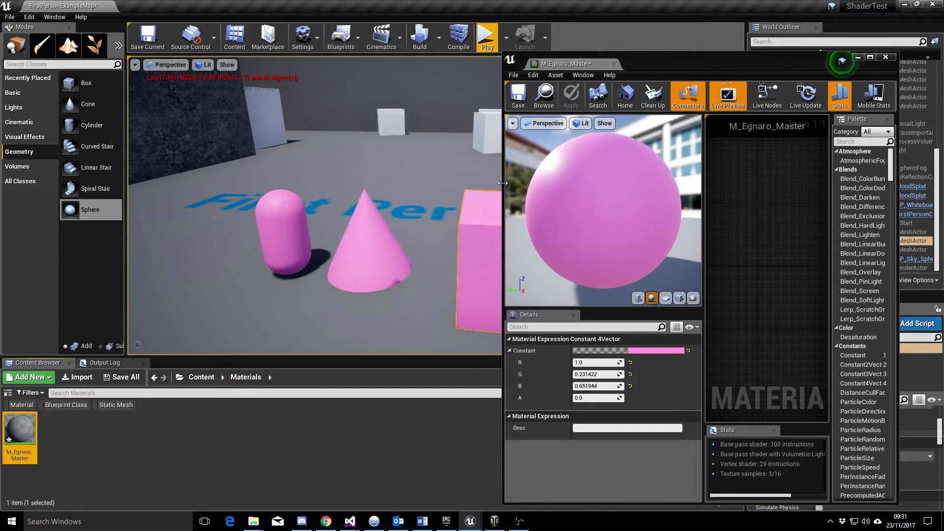
# Widen the M_Egnaro_Master editor window and narrow its preview and details area so the colour and result nodes have room in the graph
pyautogui.moveTo(503, 183); pyautogui.dragTo(493, 183)
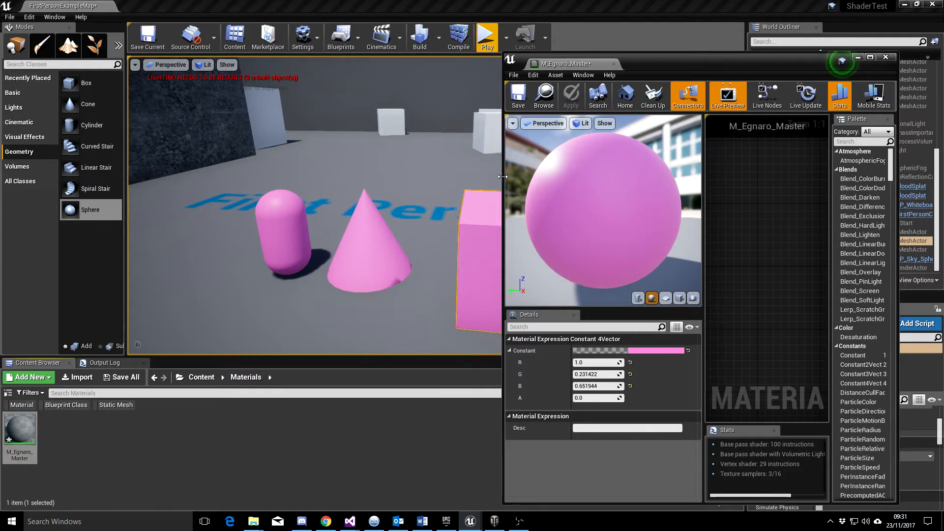
pyautogui.moveTo(504, 176); pyautogui.dragTo(272, 177)
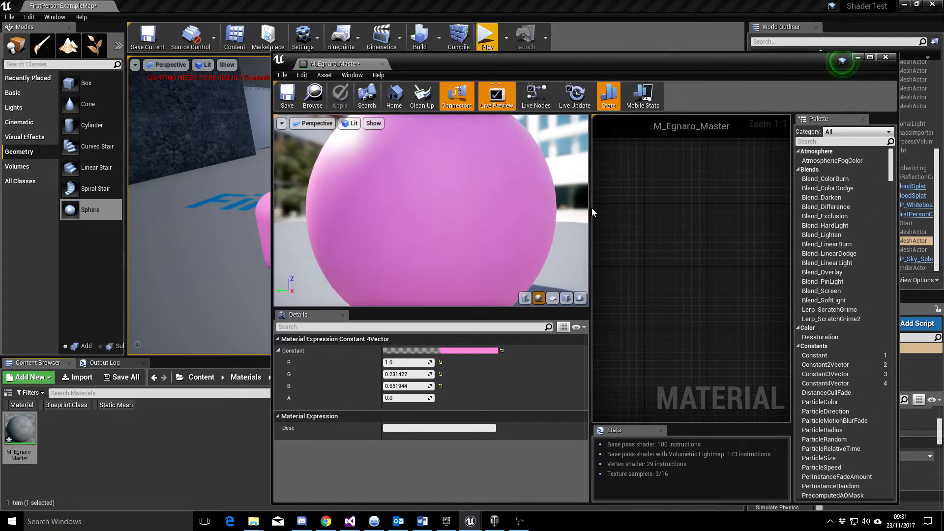
pyautogui.moveTo(591, 208); pyautogui.dragTo(404, 210)
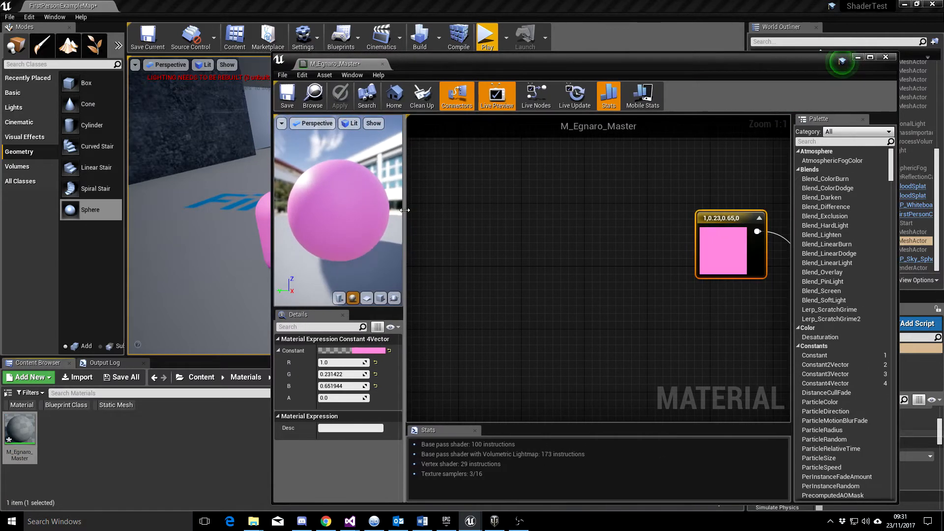
pyautogui.moveTo(570, 240); pyautogui.dragTo(383, 227, button='right')
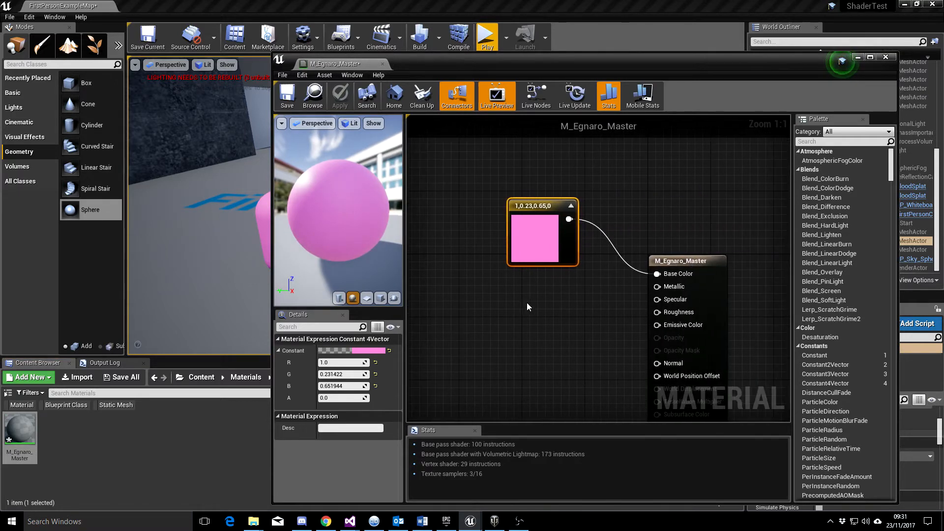
pyautogui.moveTo(514, 279); pyautogui.dragTo(517, 230, button='right')
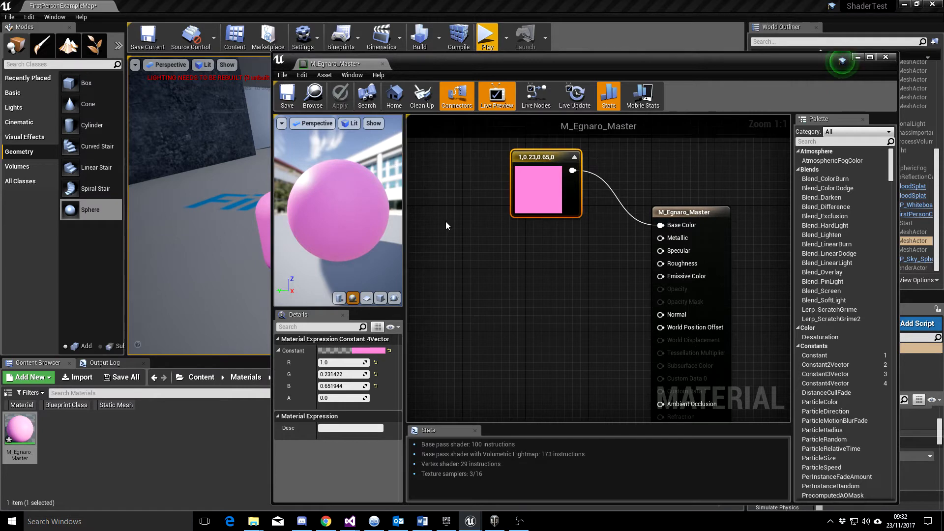
# Convert the pink Constant4Vector node to a parameter and name it BaseColour
pyautogui.rightClick(543, 157)
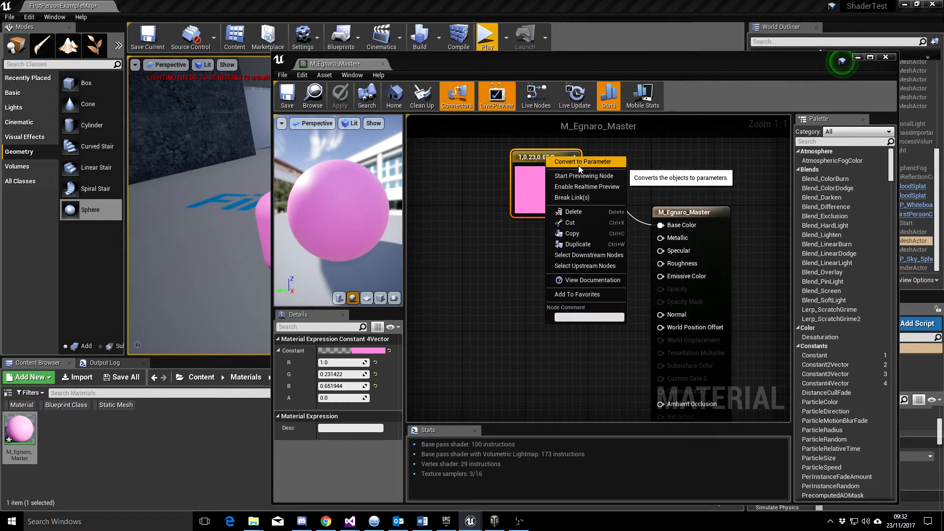
pyautogui.click(605, 161)
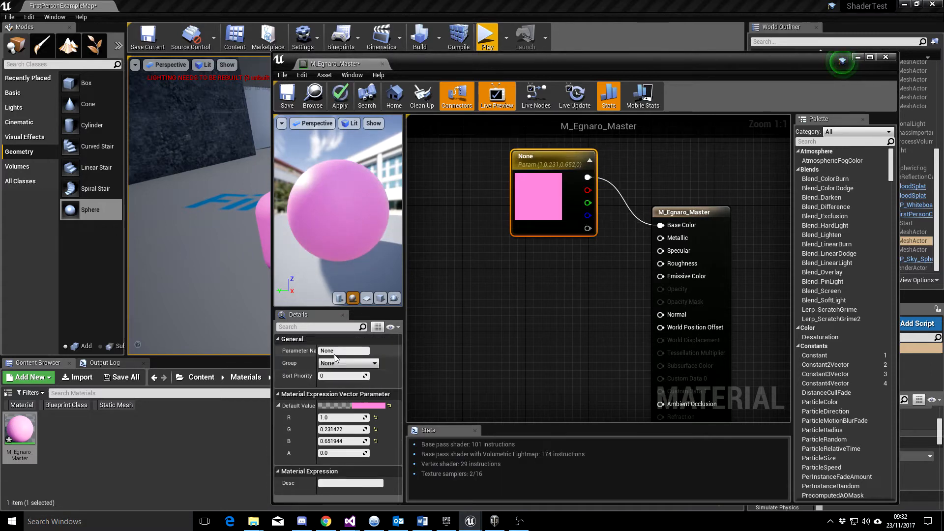
pyautogui.click(344, 351)
pyautogui.write('Bas')
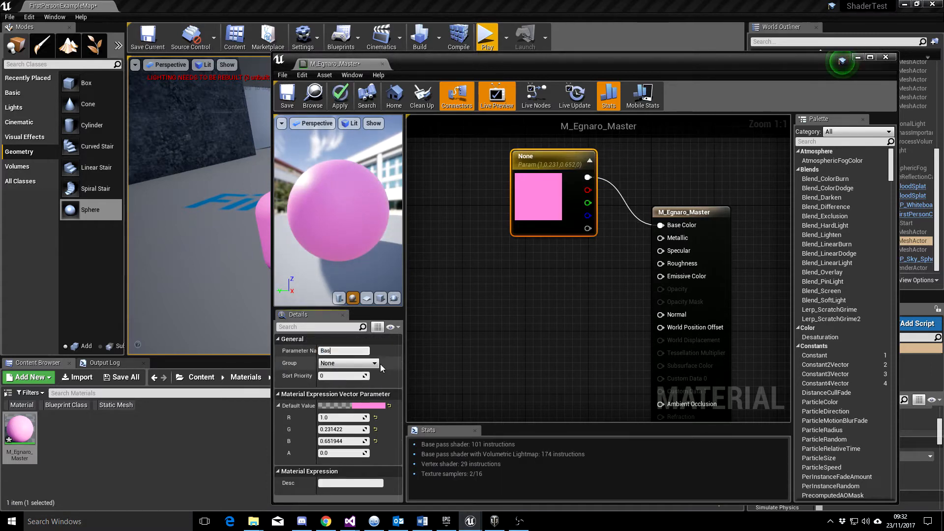
pyautogui.write('eColour')
pyautogui.press('Return')
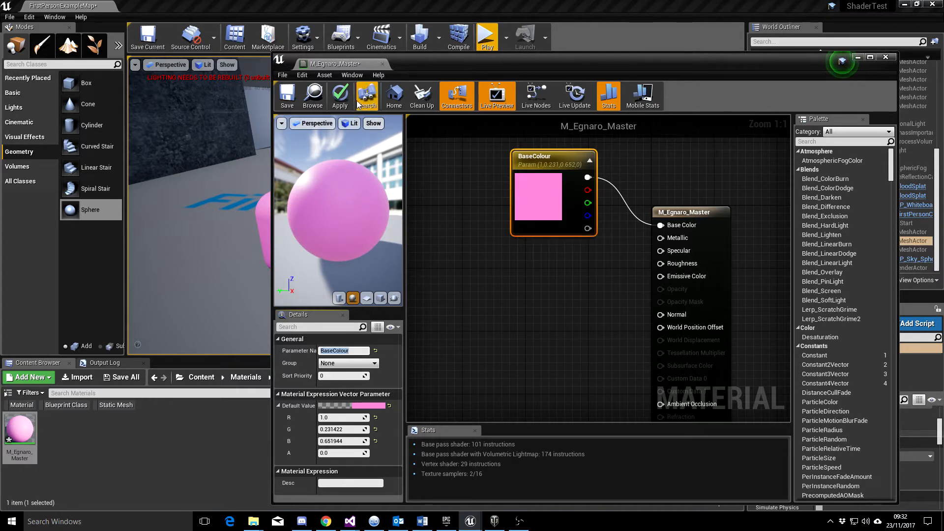
# Apply and save the changes to M_Egnaro_Master, and close its editor window
pyautogui.click(339, 96)
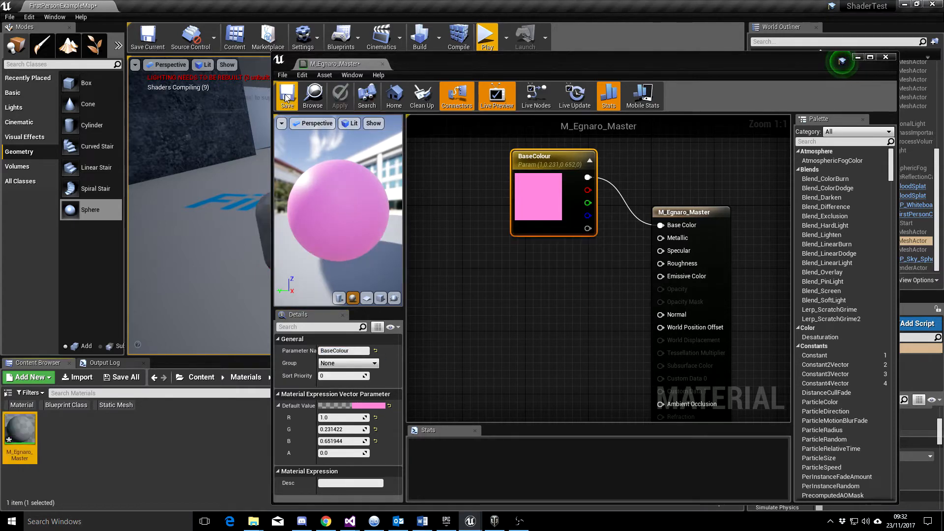
pyautogui.click(288, 97)
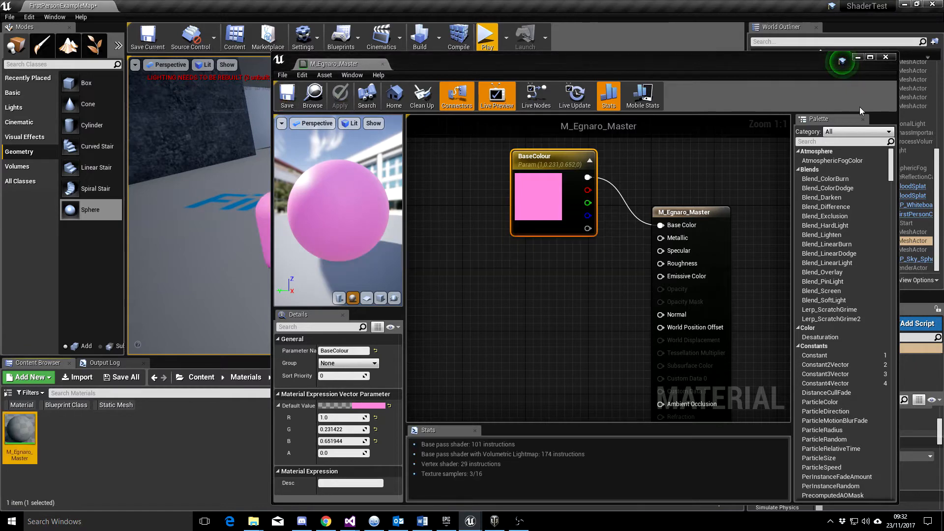
pyautogui.click(886, 57)
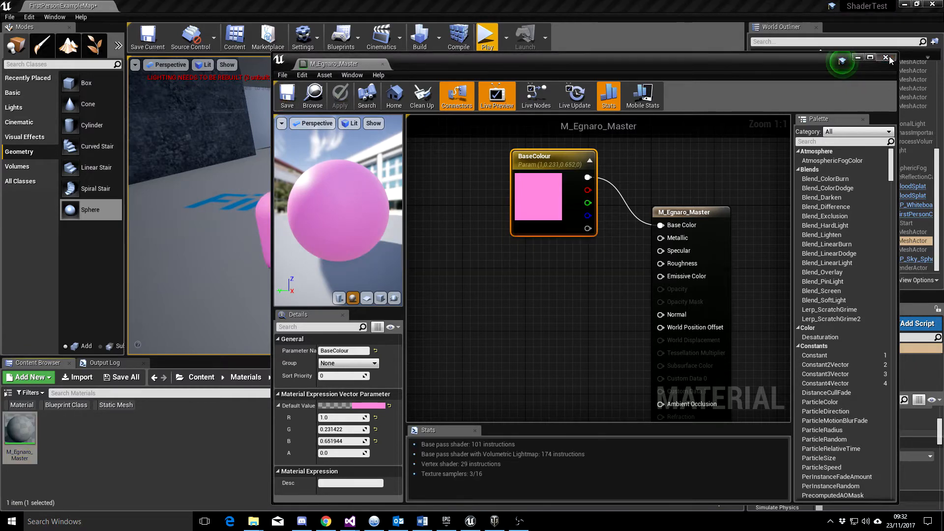
# Create a material instance from M_Egnaro_Master and name it M_Egnaro_Inst
pyautogui.rightClick(23, 427)
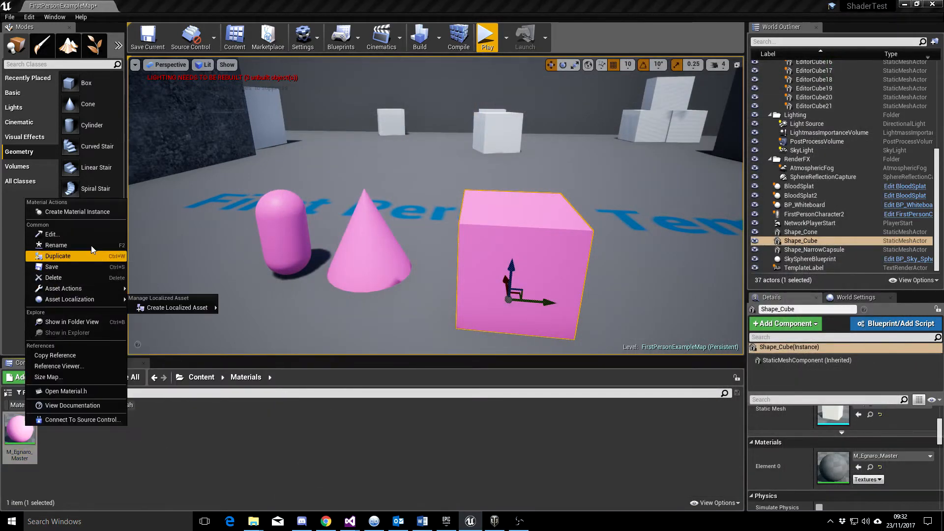
pyautogui.click(102, 211)
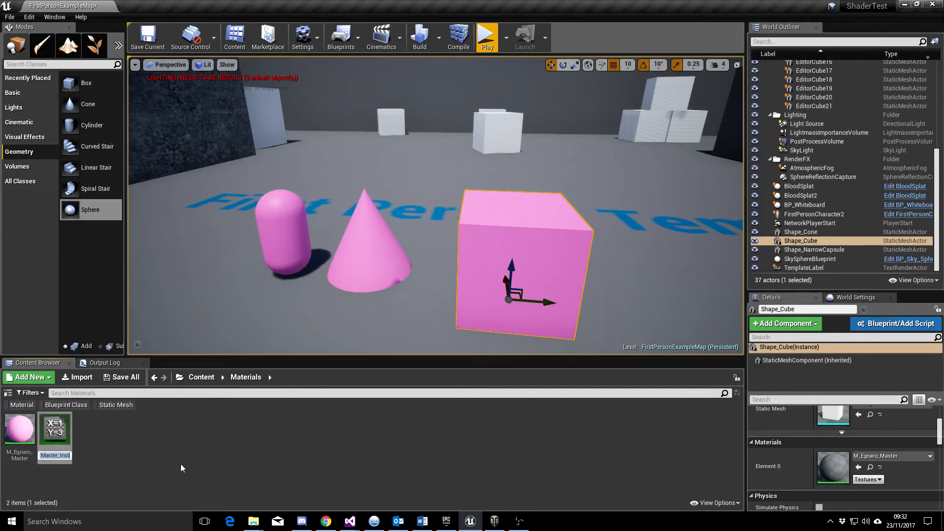
pyautogui.write('M_')
pyautogui.write('Egnaro_')
pyautogui.write('Inst')
pyautogui.press('Return')
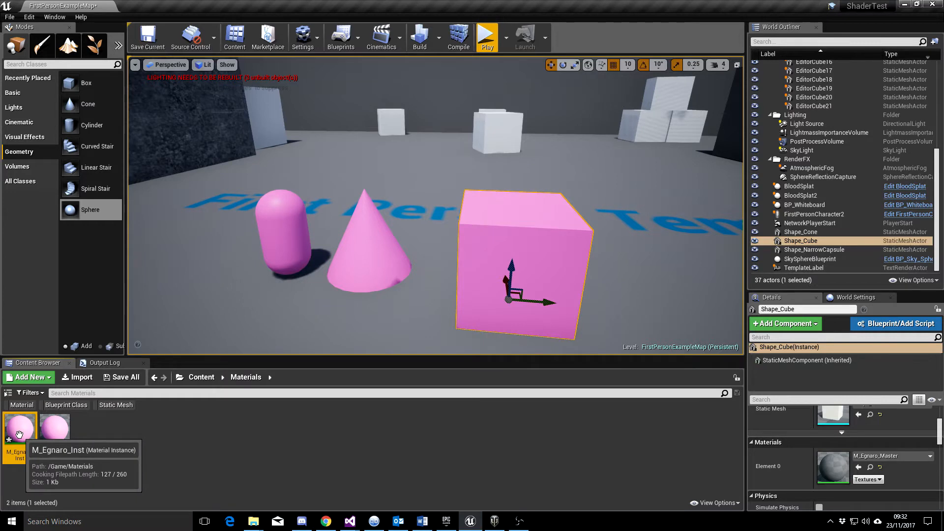
# Assign M_Egnaro_Inst to the capsule, the cone and the large cube in the level
pyautogui.moveTo(19, 434); pyautogui.dragTo(282, 225)
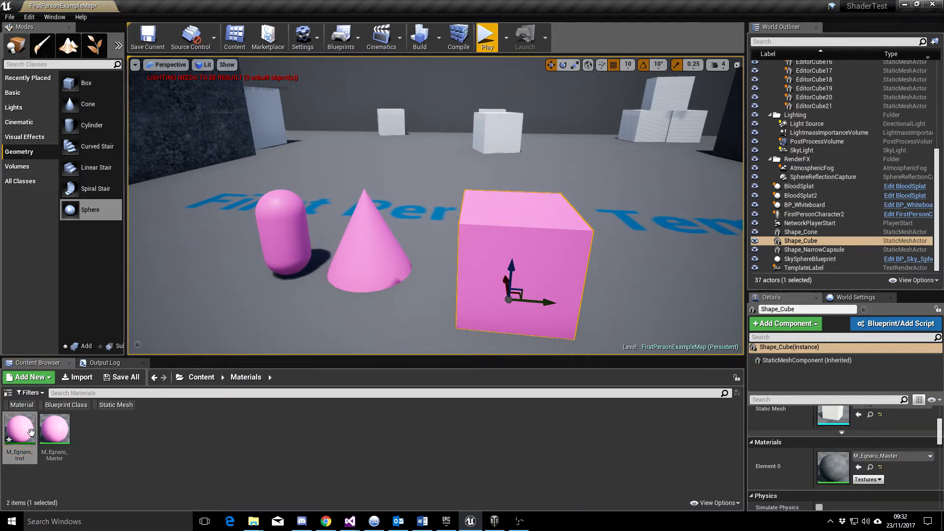
pyautogui.moveTo(24, 435); pyautogui.dragTo(375, 243)
pyautogui.moveTo(18, 433); pyautogui.dragTo(835, 466)
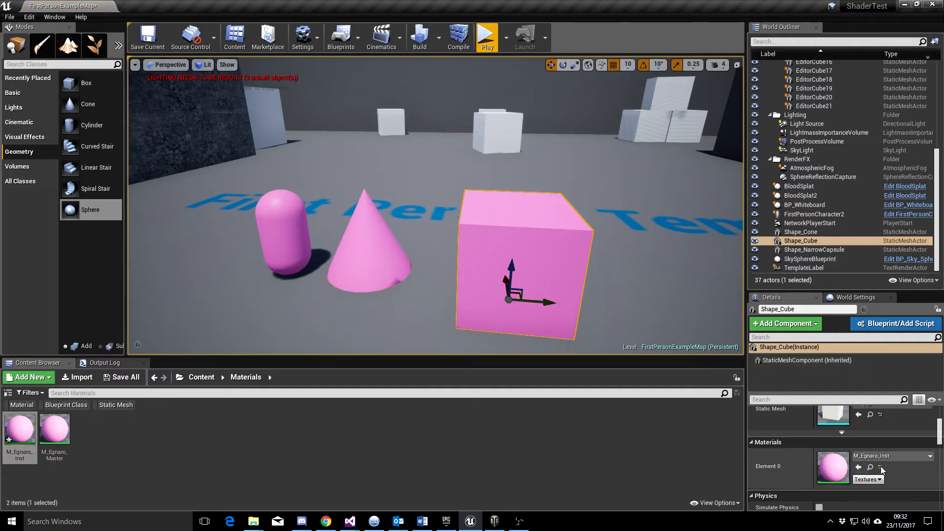
# Open M_Egnaro_Inst in a floating window beside the shapes and make the window taller
pyautogui.doubleClick(20, 429)
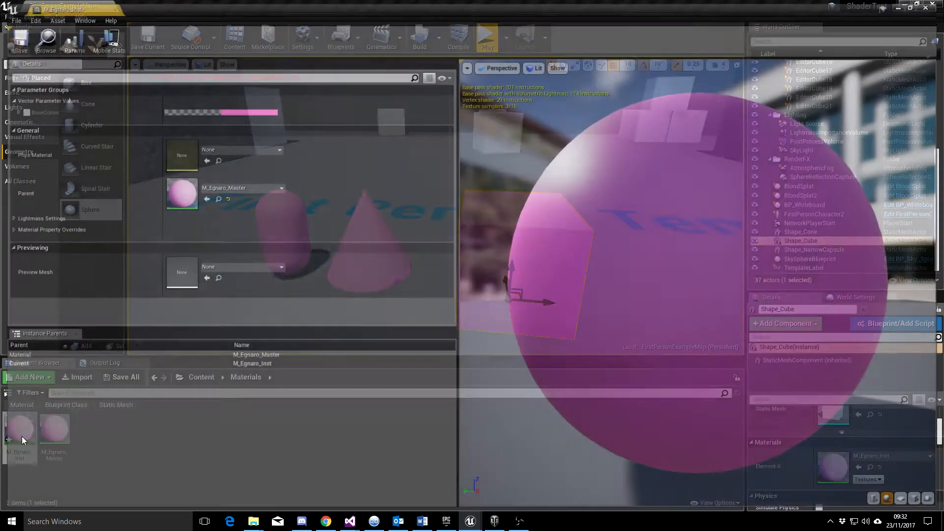
pyautogui.moveTo(163, 4); pyautogui.dragTo(603, 179)
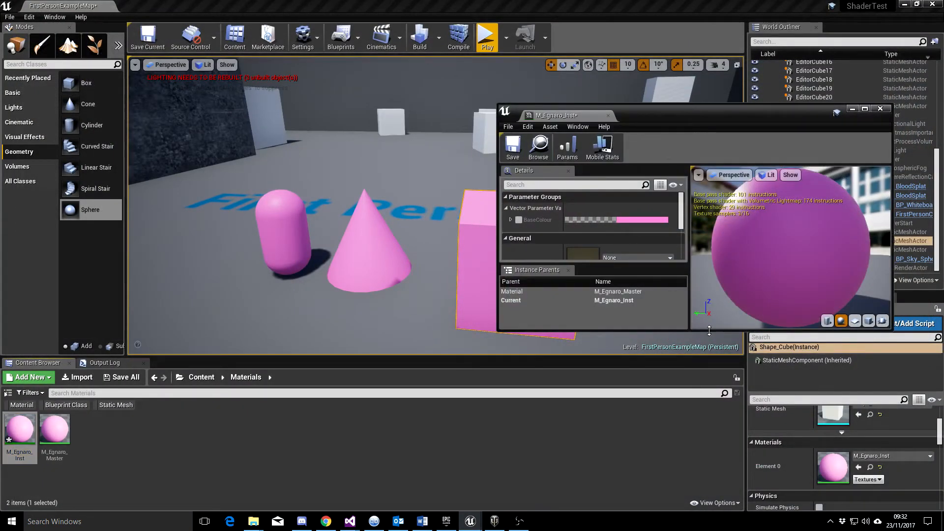
pyautogui.moveTo(709, 330); pyautogui.dragTo(708, 491)
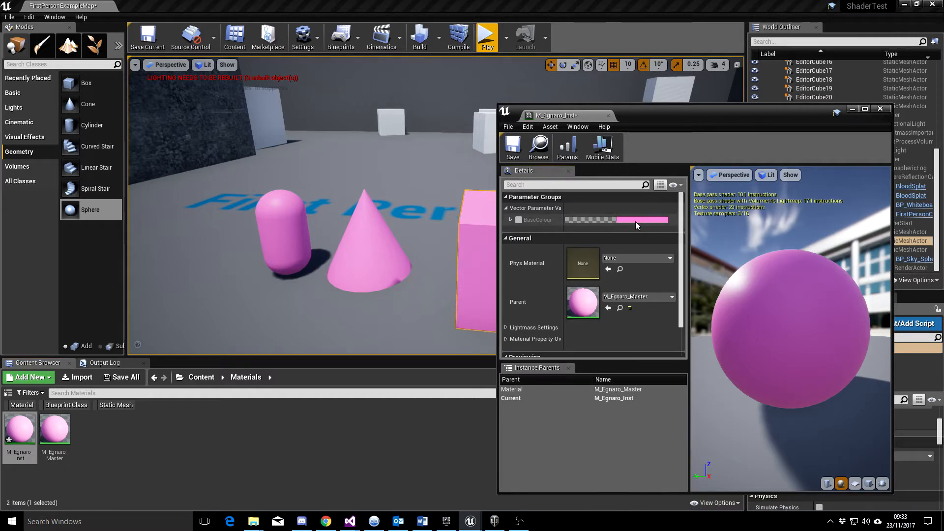
# Override BaseColour in M_Egnaro_Inst with orange-red (R 1.0, G 0.084869, B 0.0), and save and close the instance
pyautogui.click(518, 220)
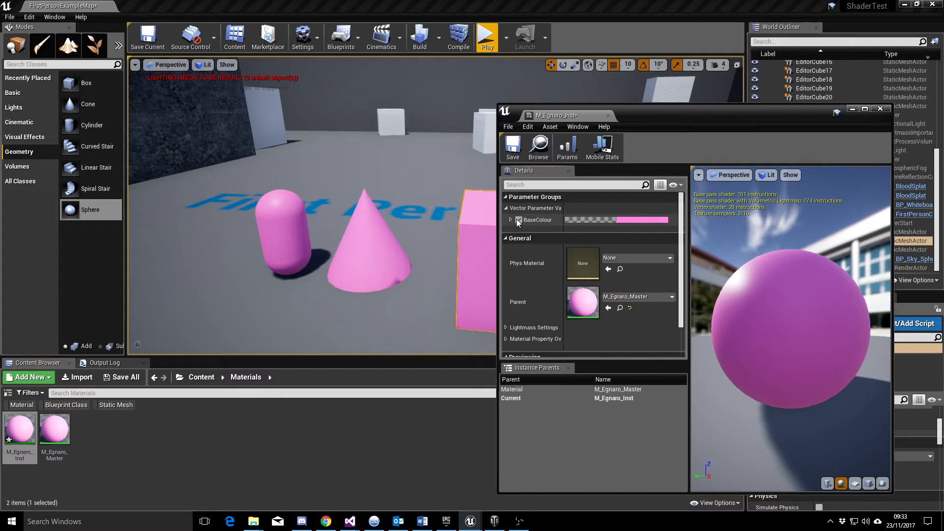
pyautogui.click(633, 219)
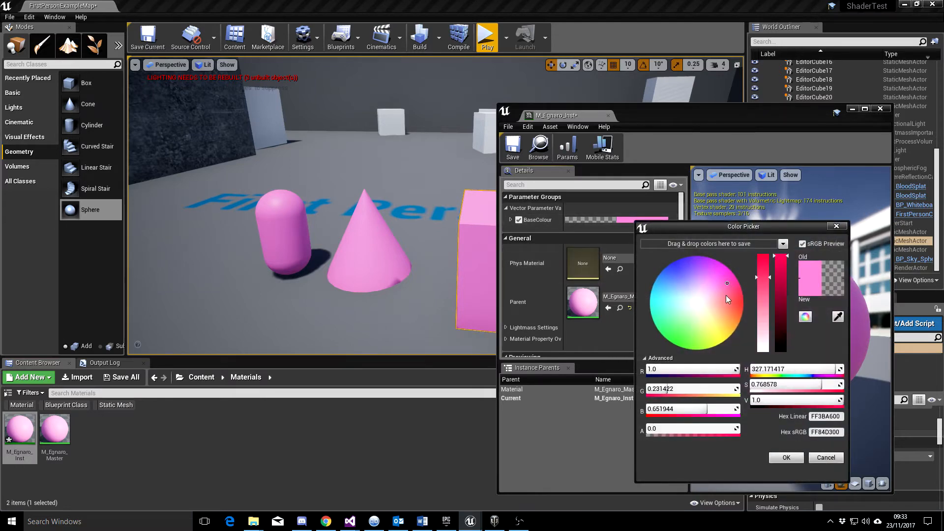
pyautogui.moveTo(726, 295)
pyautogui.mouseDown()
pyautogui.moveTo(730, 314)
pyautogui.moveTo(674, 329)
pyautogui.moveTo(653, 261)
pyautogui.moveTo(669, 242)
pyautogui.moveTo(652, 275)
pyautogui.moveTo(691, 297)
pyautogui.moveTo(668, 320)
pyautogui.moveTo(712, 321)
pyautogui.moveTo(736, 303)
pyautogui.mouseUp()
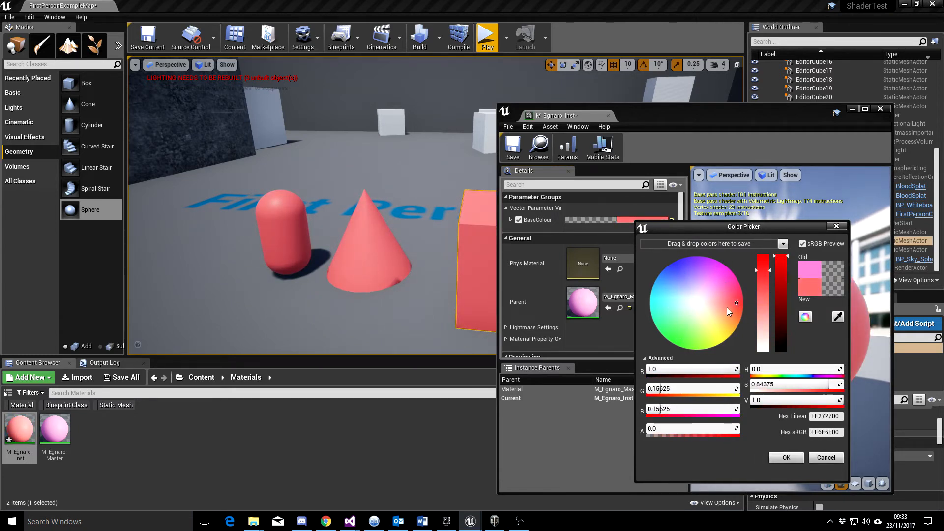
pyautogui.moveTo(730, 302)
pyautogui.mouseDown()
pyautogui.moveTo(732, 294)
pyautogui.moveTo(737, 302)
pyautogui.mouseUp()
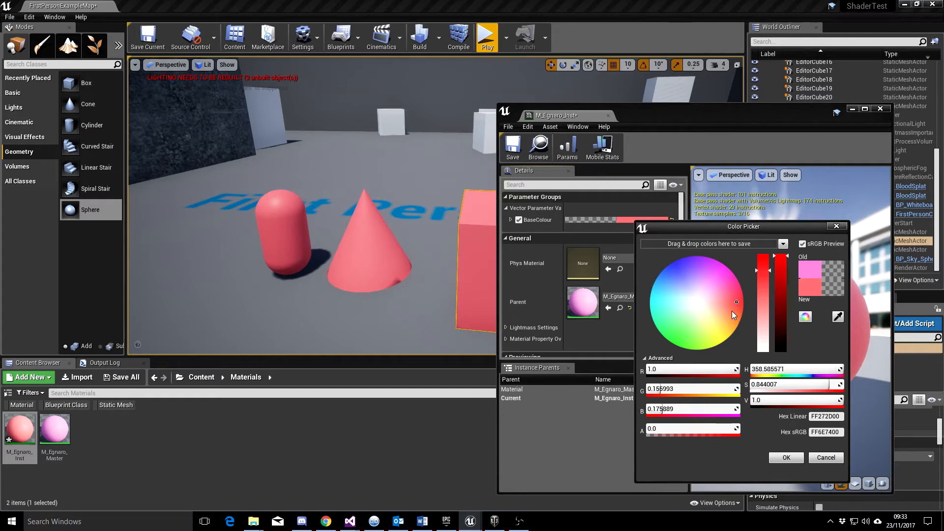
pyautogui.moveTo(735, 311)
pyautogui.mouseDown()
pyautogui.moveTo(727, 305)
pyautogui.moveTo(746, 306)
pyautogui.moveTo(742, 319)
pyautogui.moveTo(746, 308)
pyautogui.mouseUp()
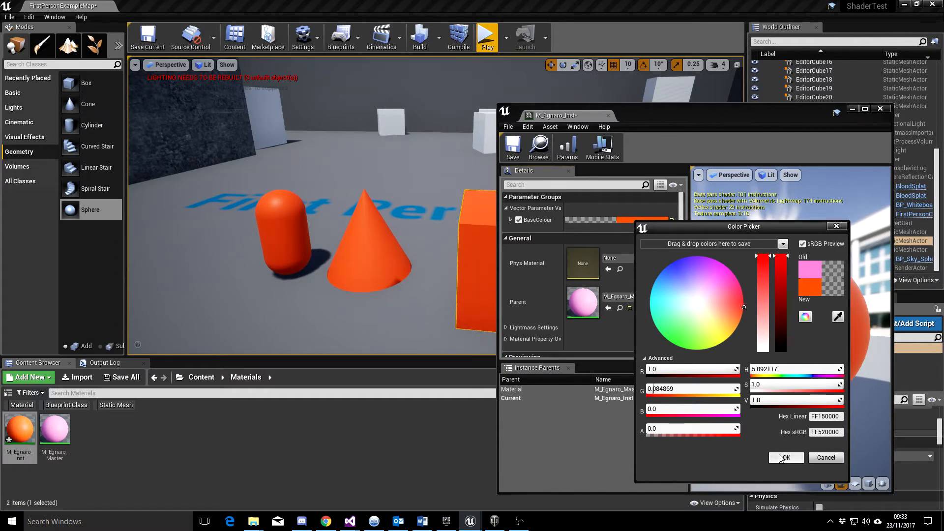
pyautogui.click(786, 458)
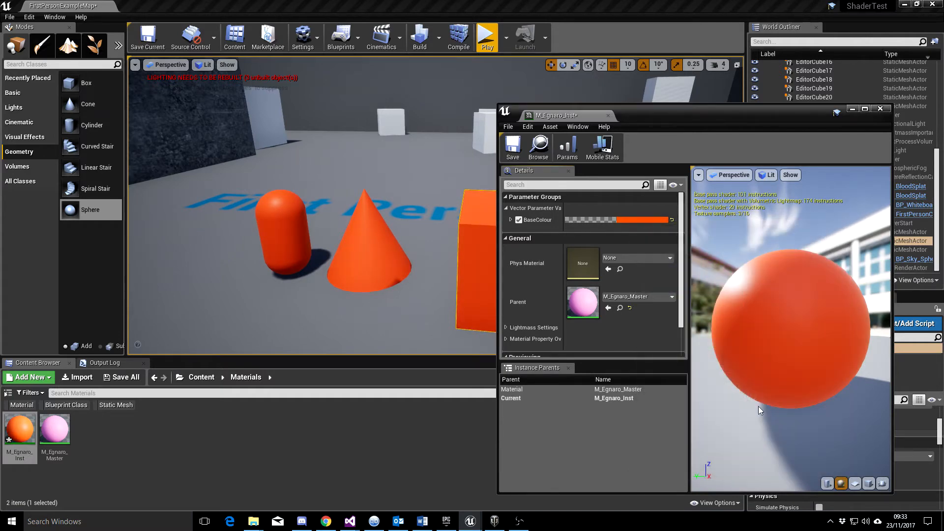
pyautogui.click(511, 146)
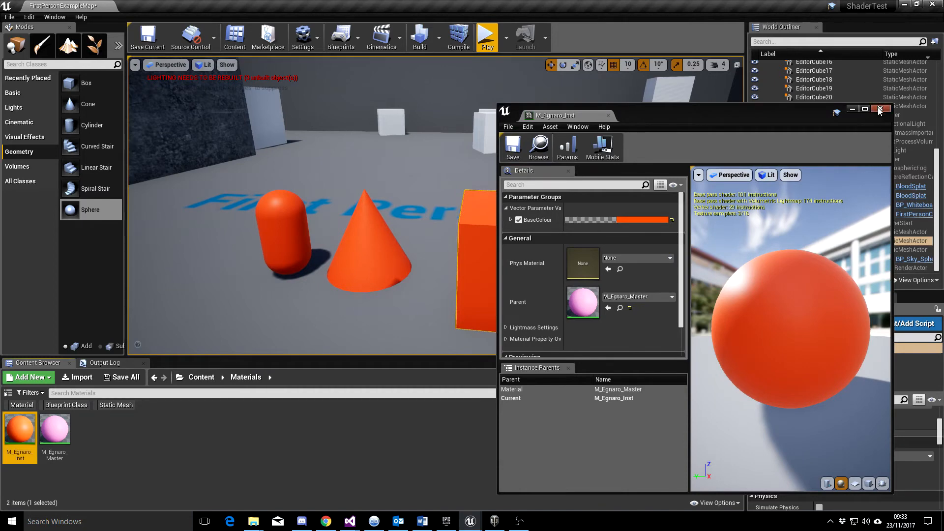
pyautogui.click(880, 109)
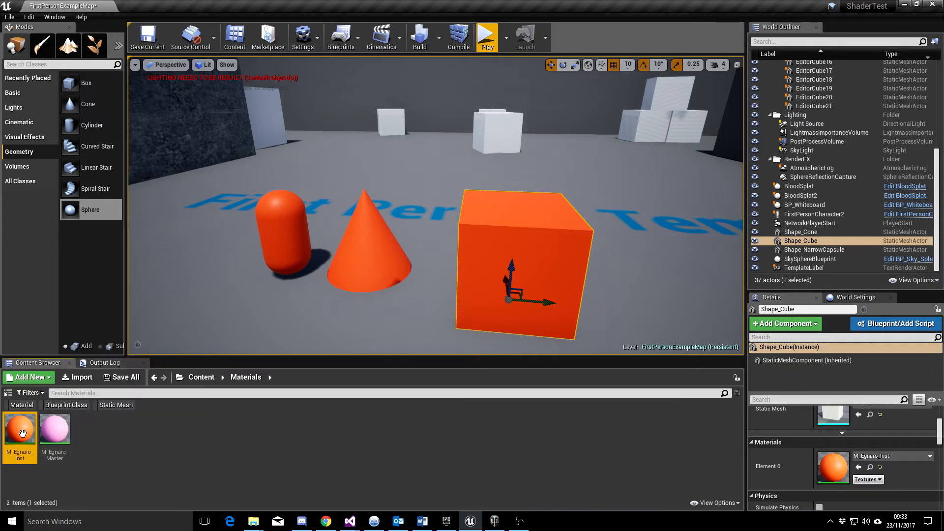
# Reopen M_Egnaro_Master for editing, with free space around the BaseColour node in its graph
pyautogui.doubleClick(55, 428)
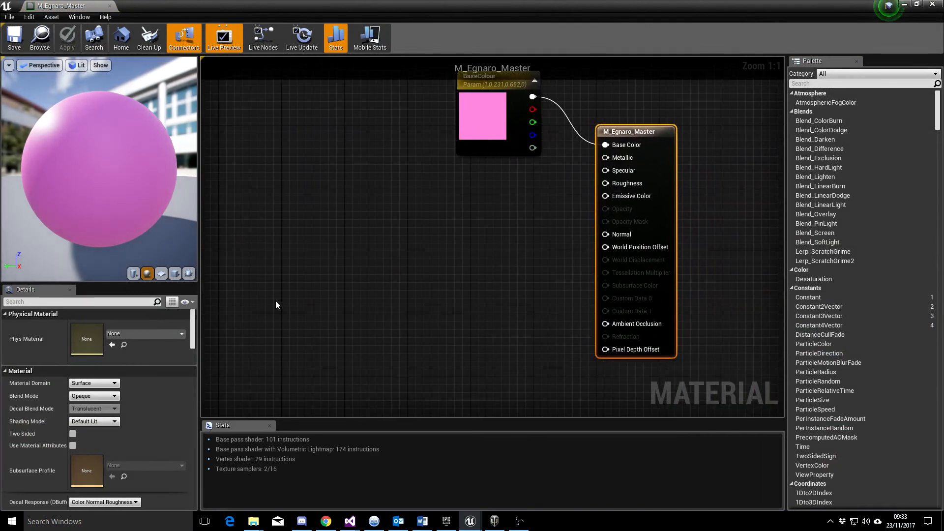
pyautogui.scroll(-5, 275, 300)
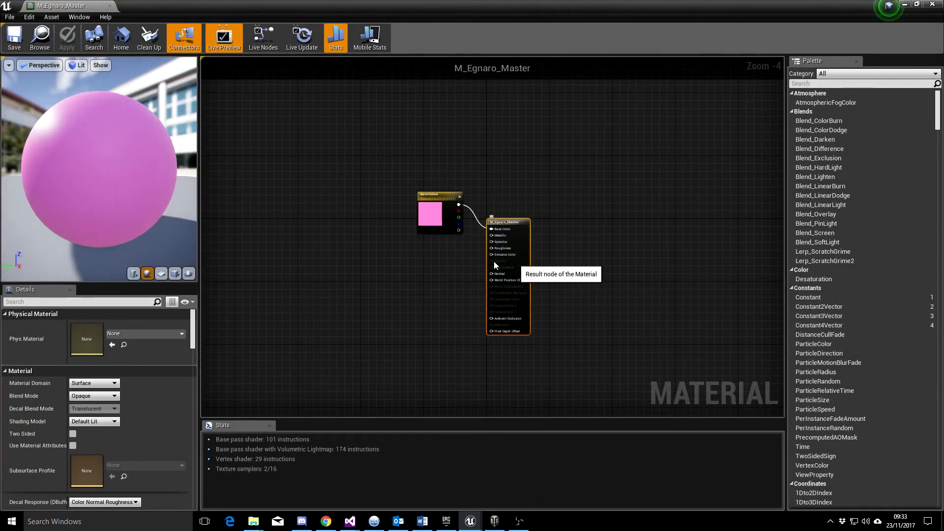
pyautogui.moveTo(320, 269); pyautogui.dragTo(420, 244, button='right')
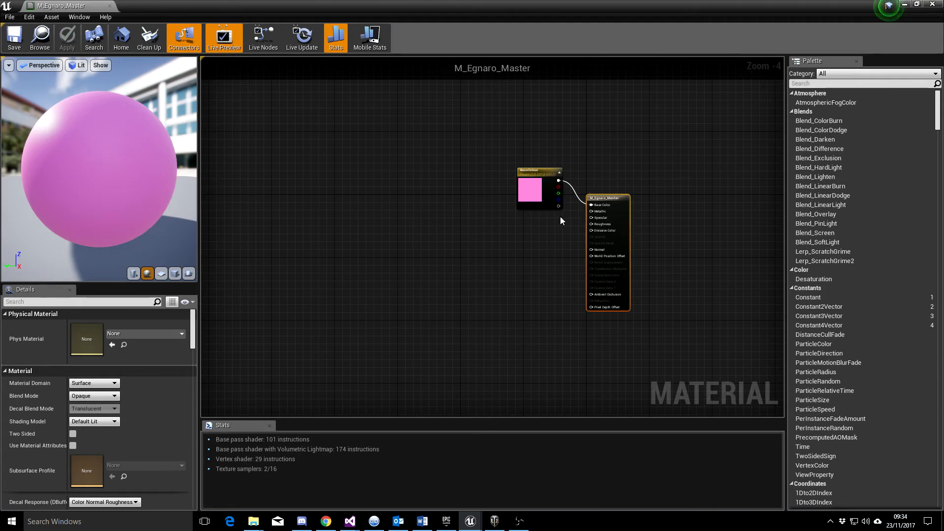
# Try the Light Function, Volume, Post Process and User Interface material domains on M_Egnaro_Master, and set it back to Surface
pyautogui.scroll(4, 593, 239)
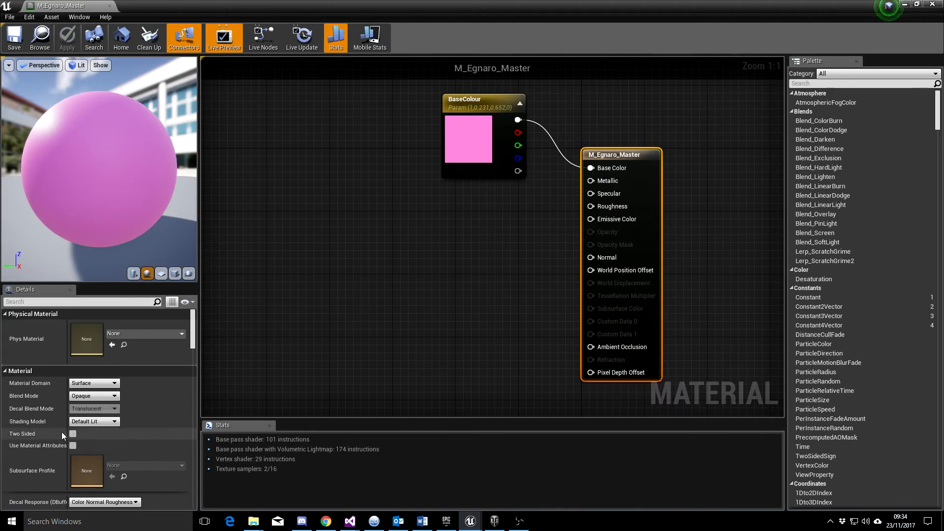
pyautogui.click(94, 383)
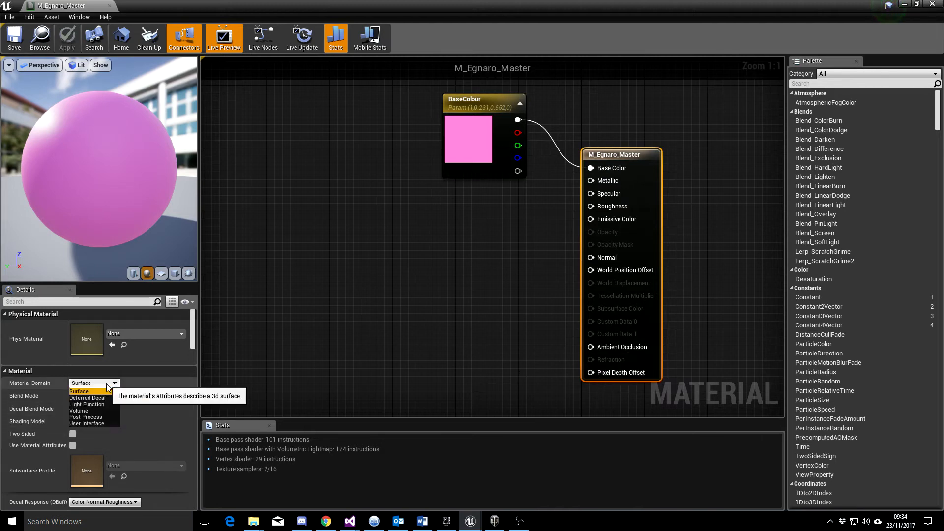
pyautogui.click(92, 405)
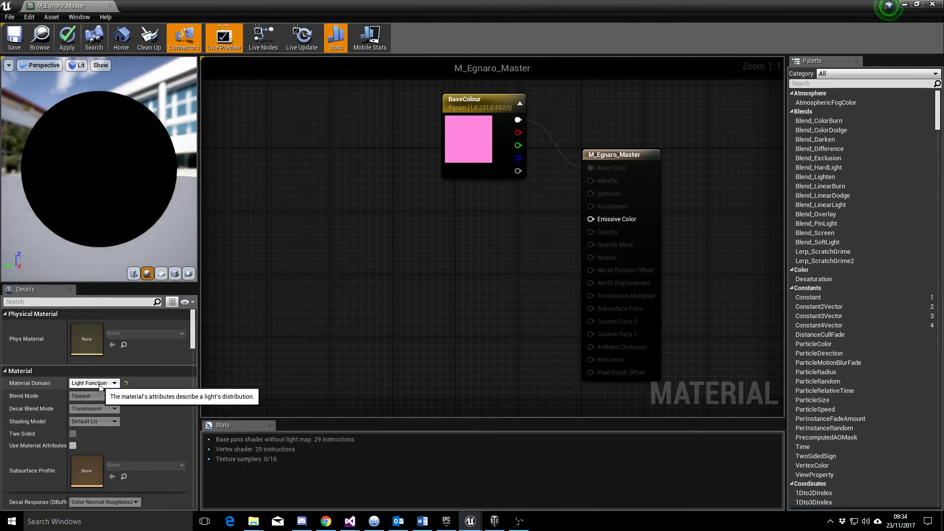
pyautogui.click(99, 385)
pyautogui.click(84, 410)
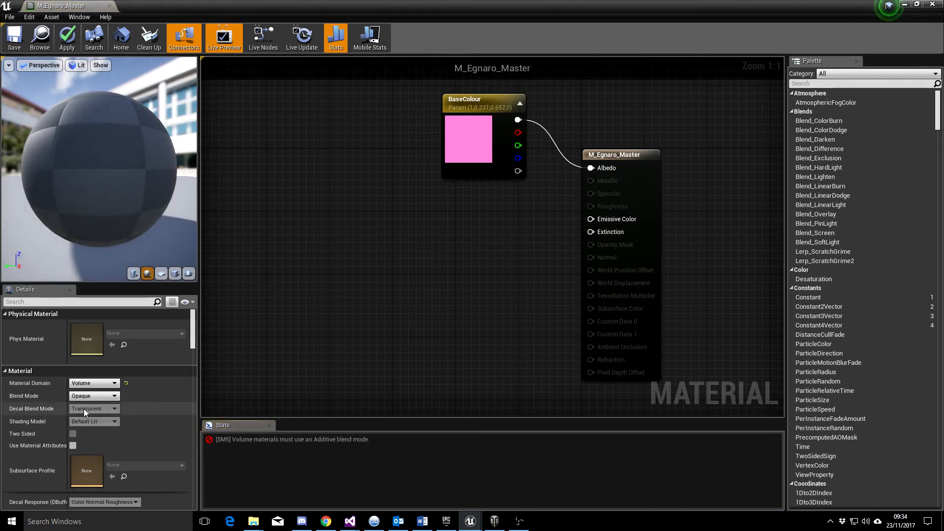
pyautogui.click(93, 385)
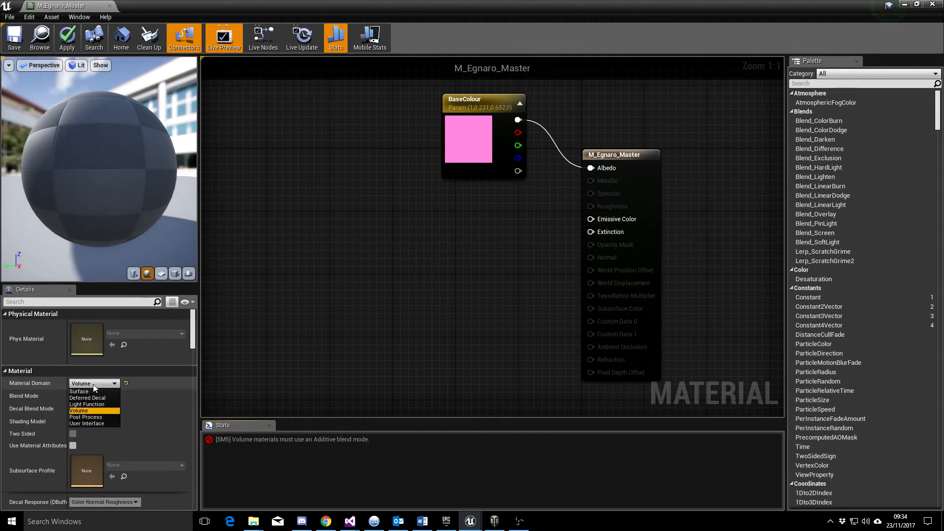
pyautogui.click(92, 416)
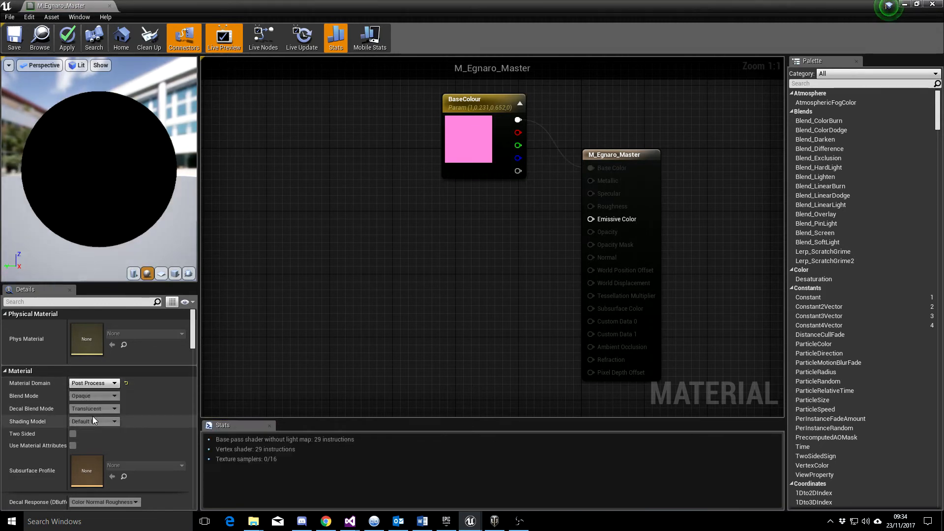
pyautogui.click(108, 385)
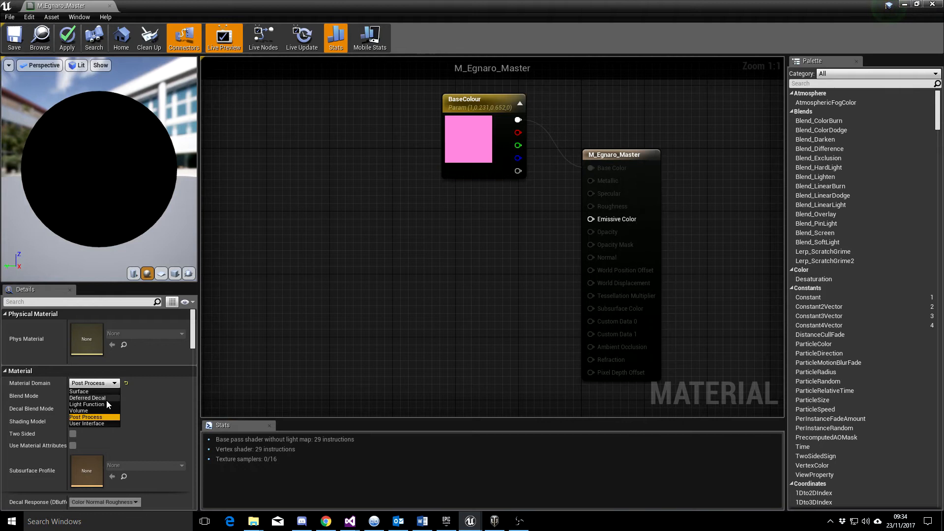
pyautogui.click(92, 423)
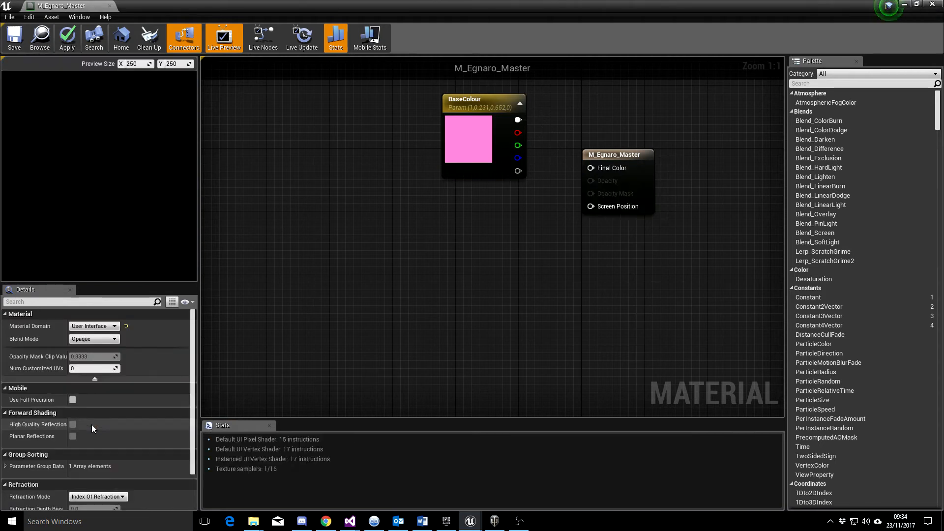
pyautogui.click(94, 326)
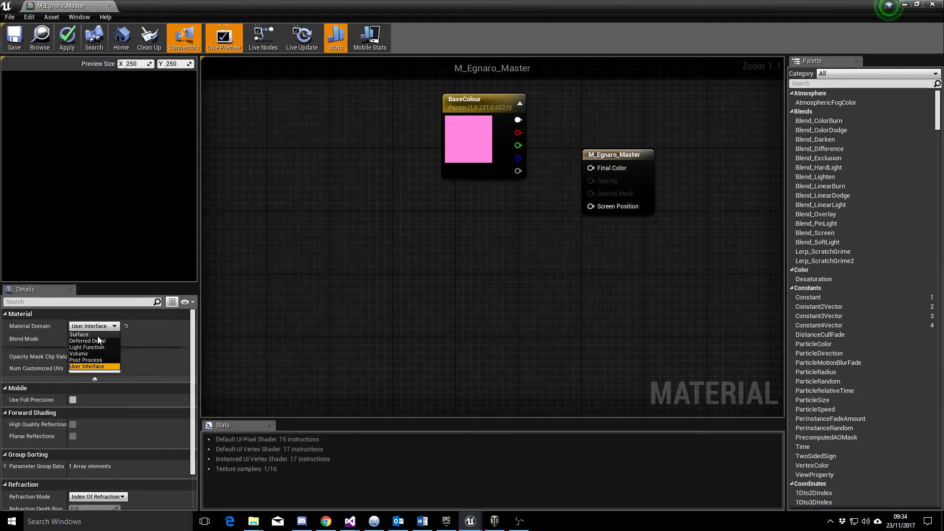
pyautogui.click(98, 335)
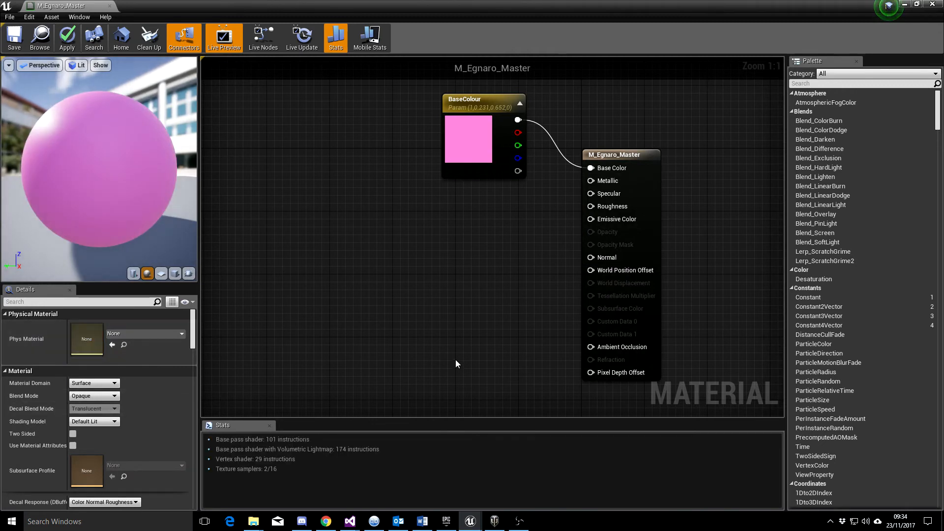
# Set the shading model of M_Egnaro_Master to Unlit and apply the change
pyautogui.click(95, 421)
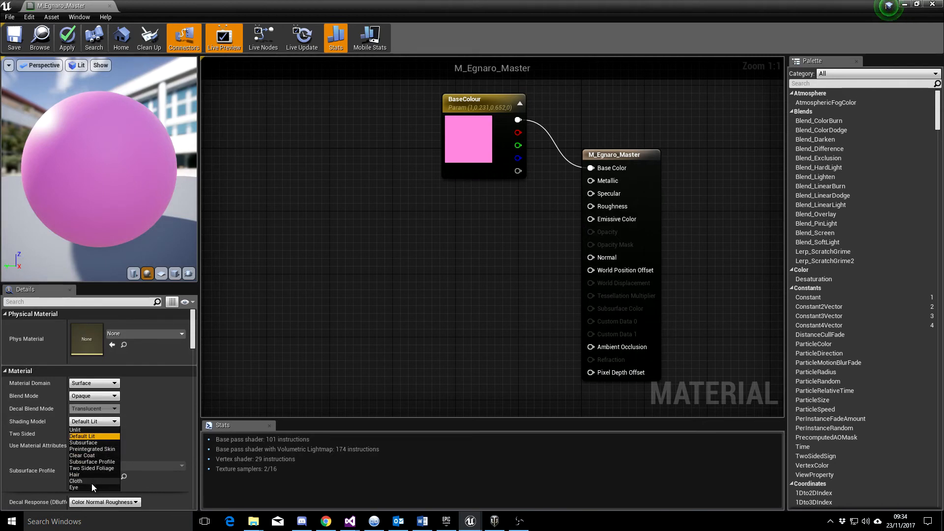
pyautogui.click(105, 430)
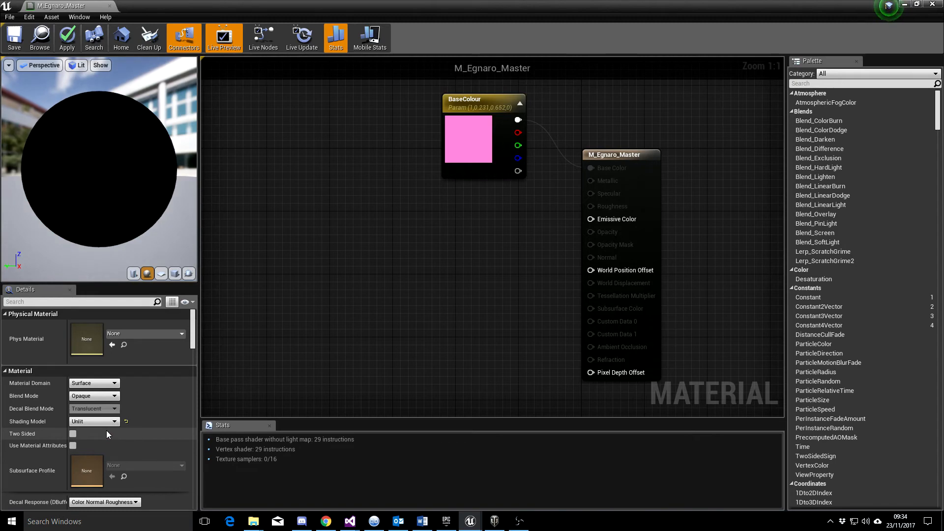
pyautogui.click(63, 40)
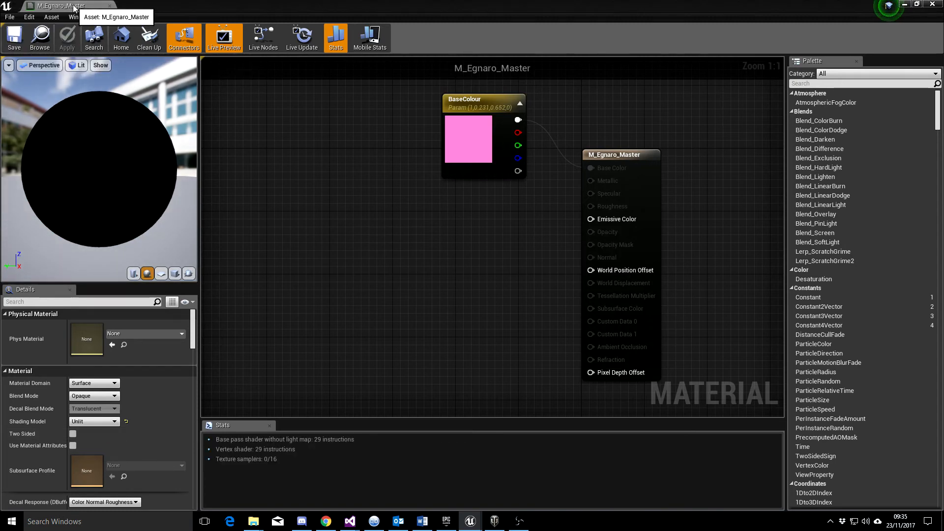
# Dock the M_Egnaro_Master editor in the level editor's window and check how the three shapes look in the level
pyautogui.moveTo(68, 6); pyautogui.dragTo(580, 4)
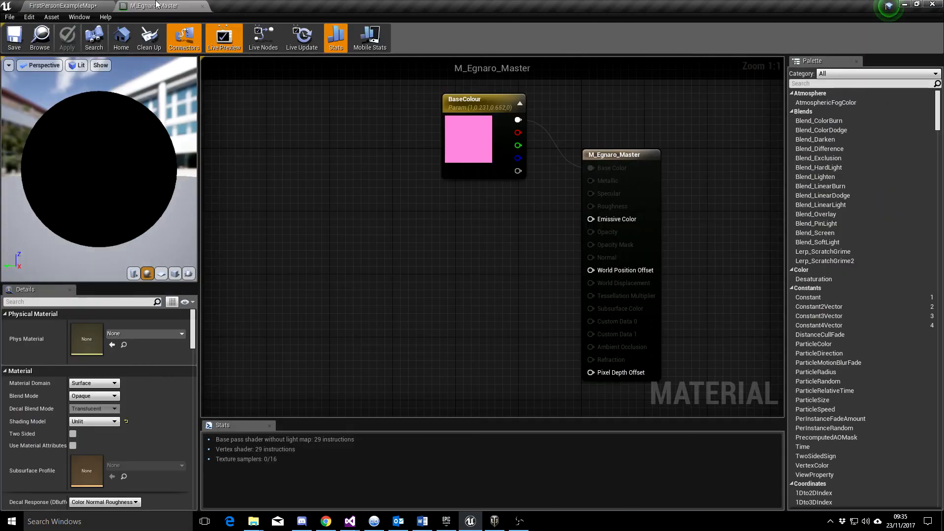
pyautogui.click(97, 6)
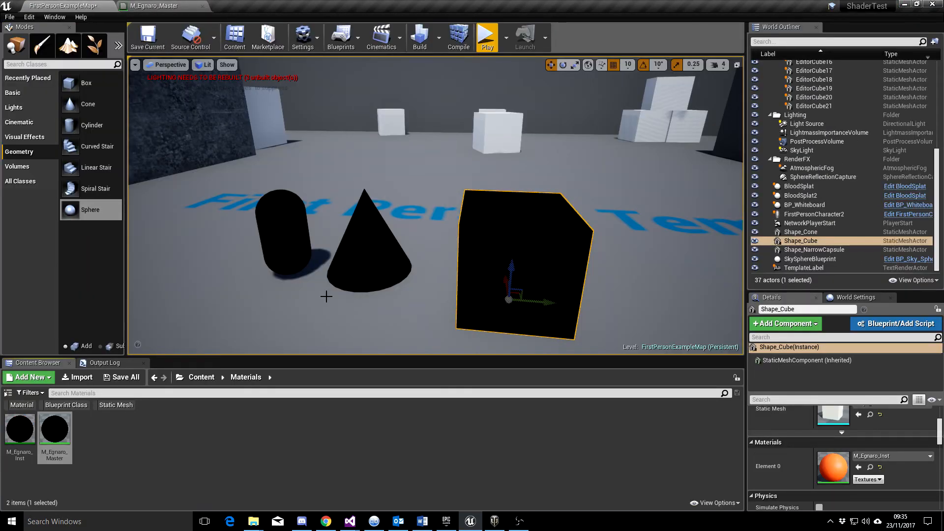
pyautogui.click(153, 5)
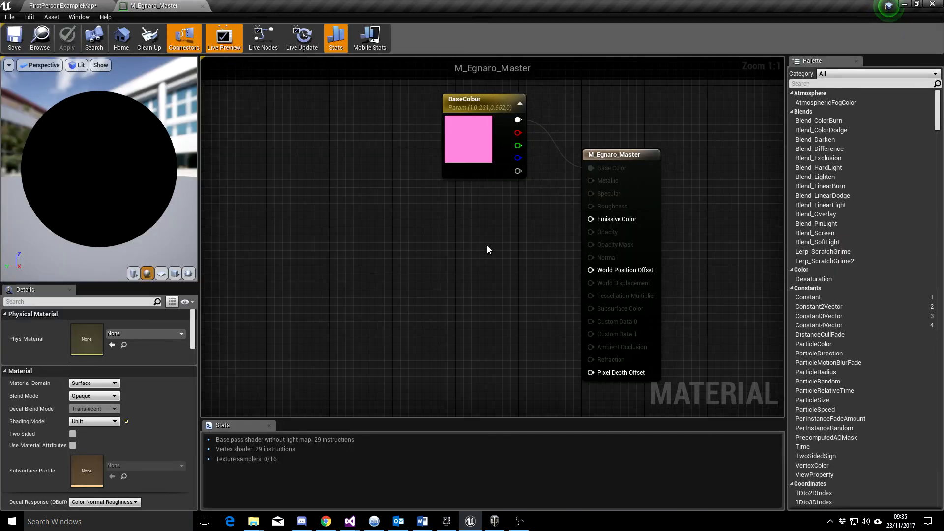
# Set the shading model of M_Egnaro_Master back to Default Lit, save it, and check the shapes in the level
pyautogui.click(104, 422)
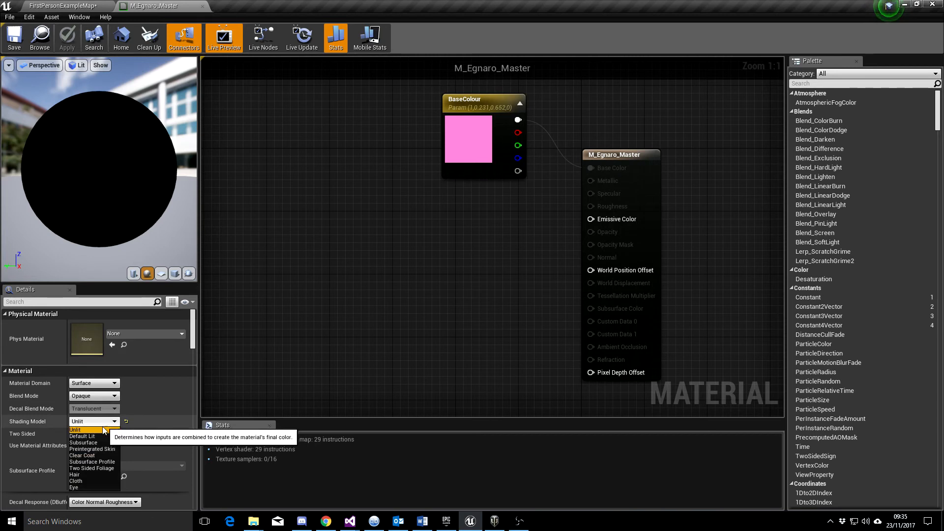
pyautogui.click(98, 436)
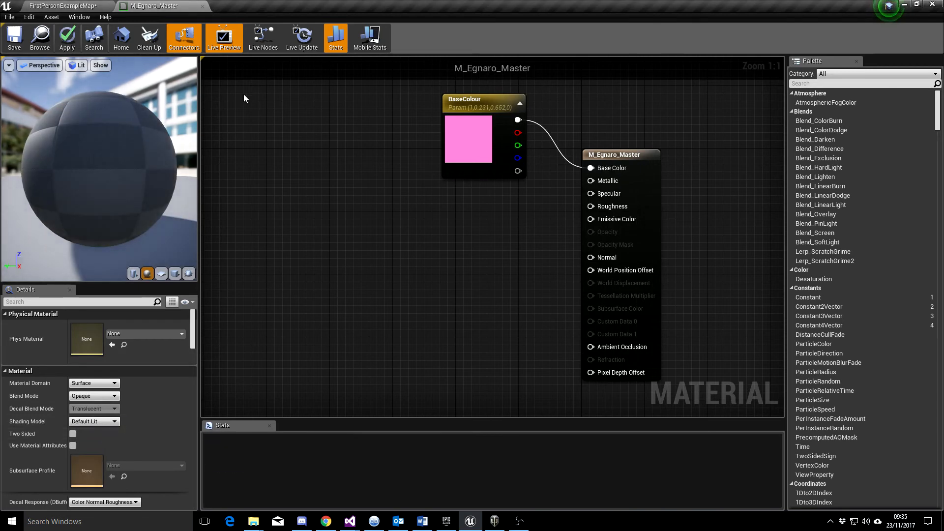
pyautogui.click(19, 49)
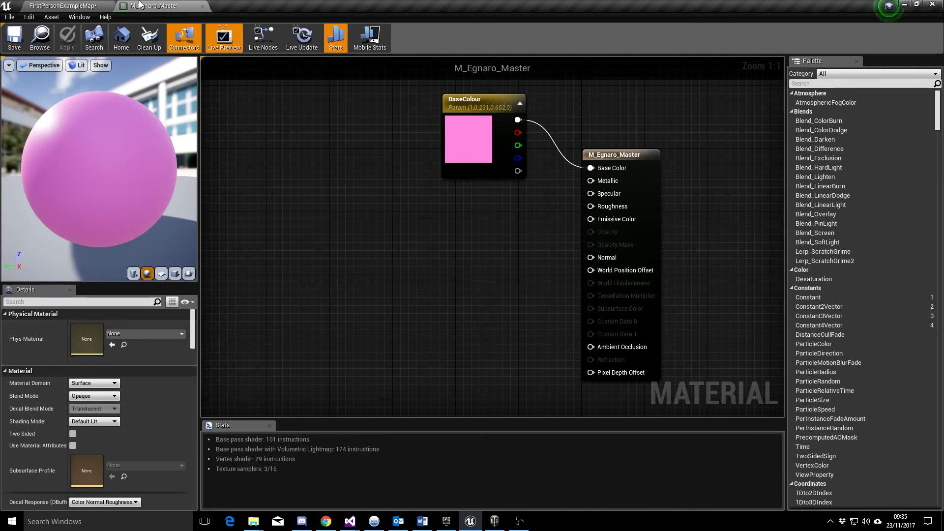
pyautogui.click(84, 5)
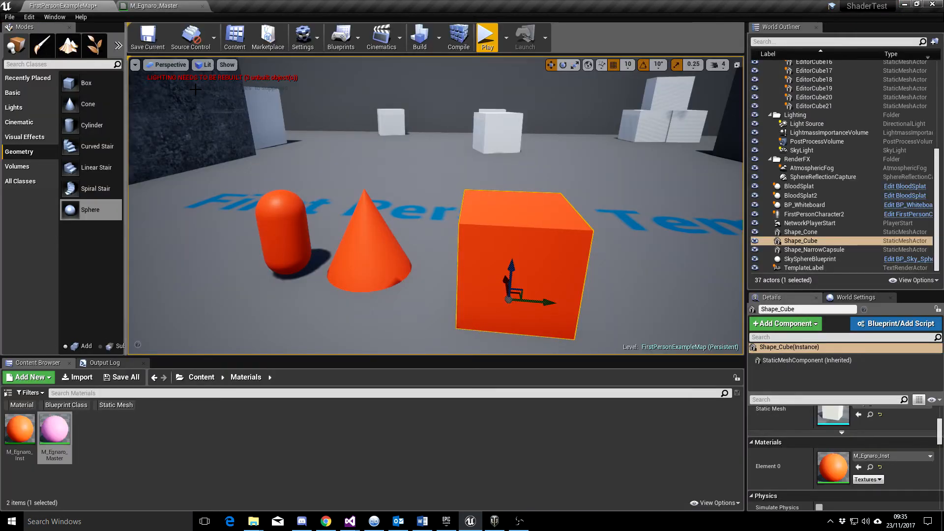
pyautogui.click(157, 6)
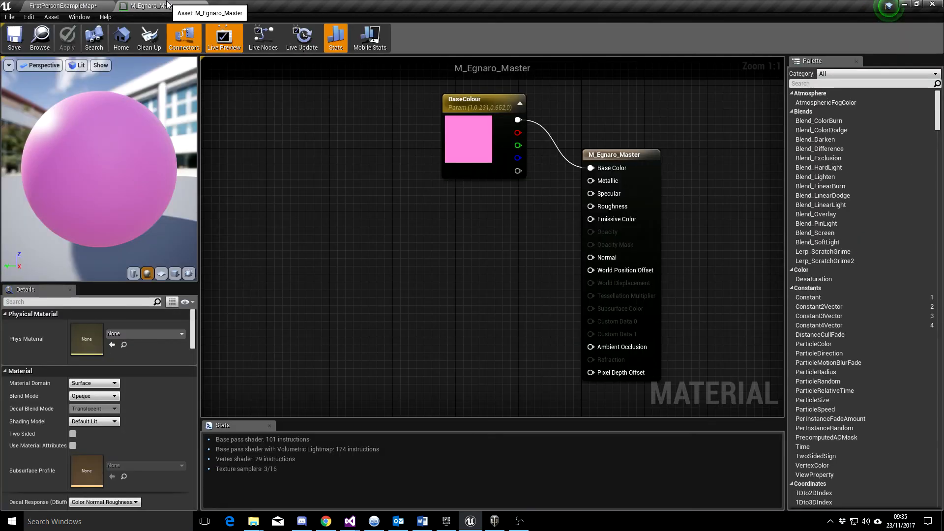
# Switch M_Egnaro_Master to Unlit with BaseColour also feeding Emissive Color, apply and save it, and check the shapes in the level
pyautogui.click(101, 421)
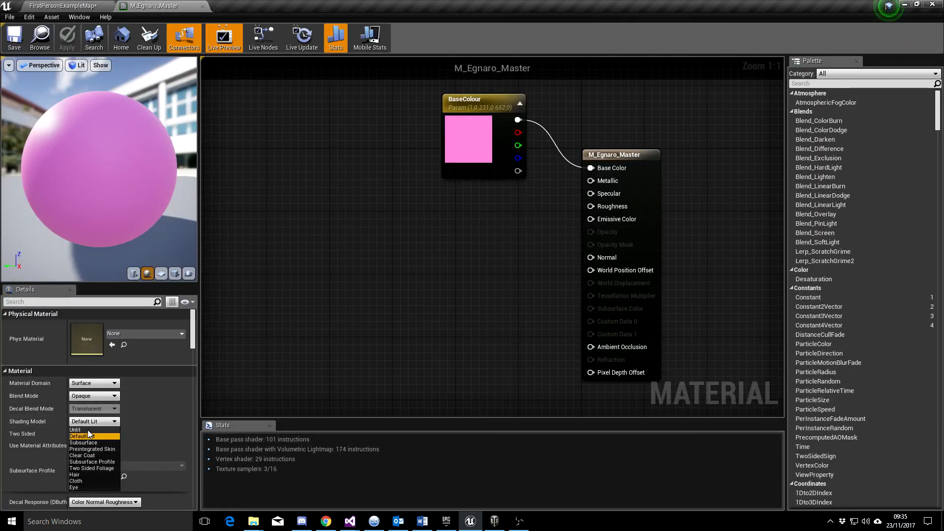
pyautogui.click(88, 429)
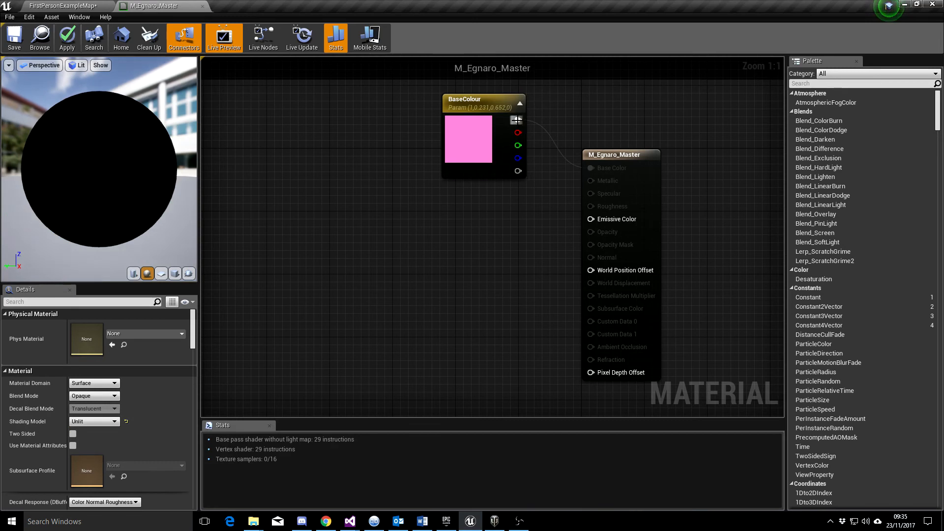
pyautogui.moveTo(518, 119); pyautogui.dragTo(605, 217)
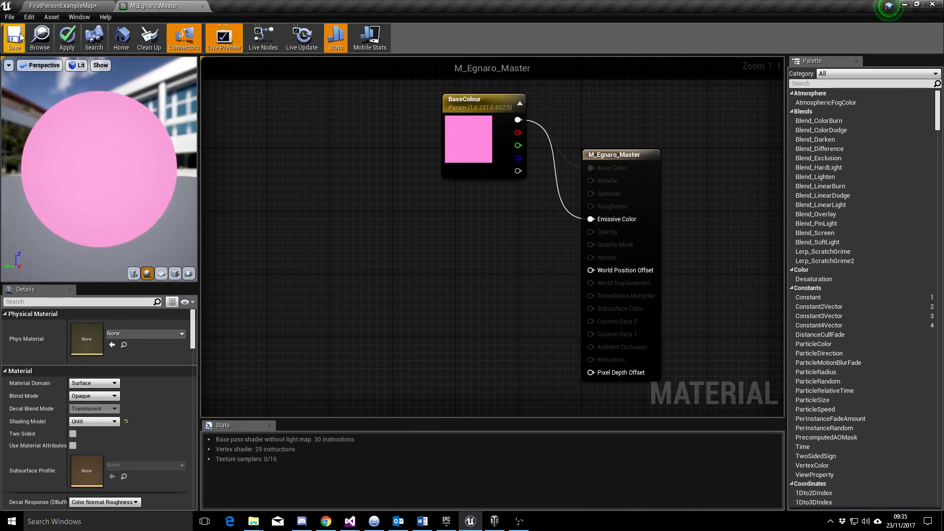
pyautogui.click(67, 42)
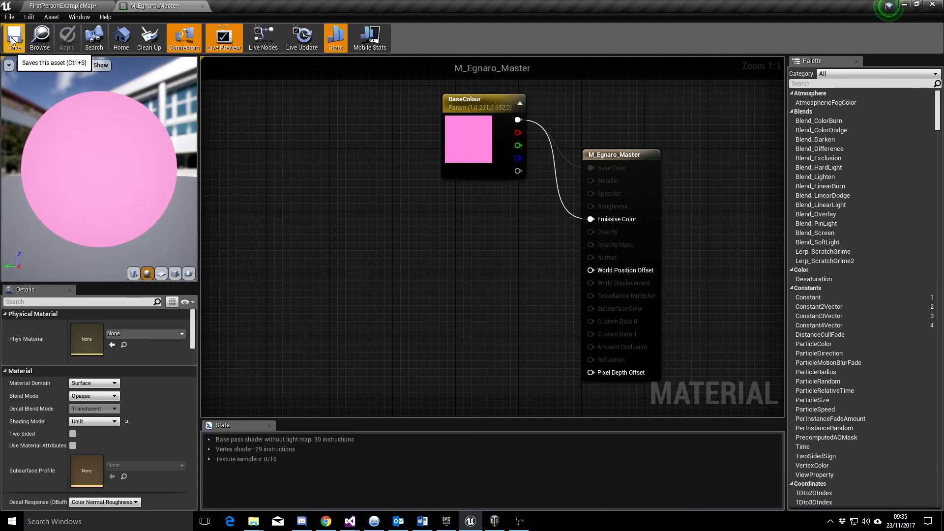
pyautogui.click(74, 6)
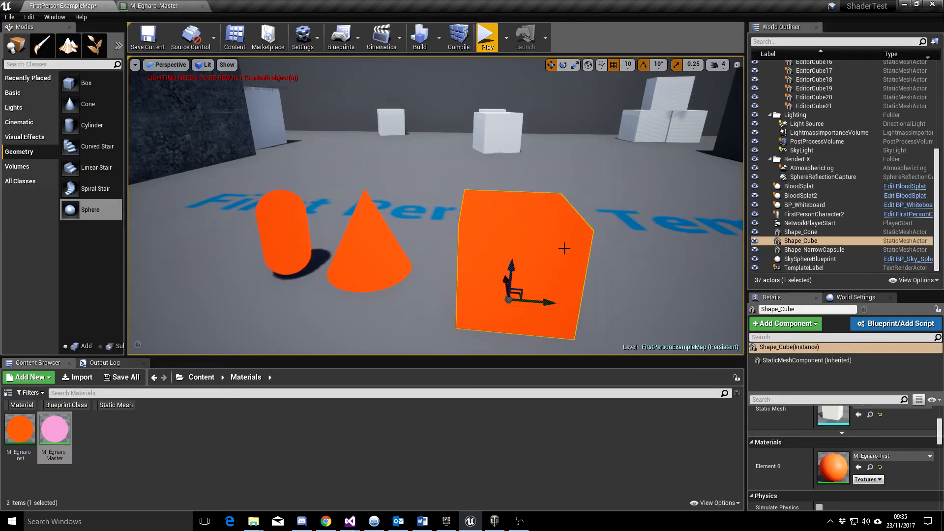
pyautogui.click(163, 7)
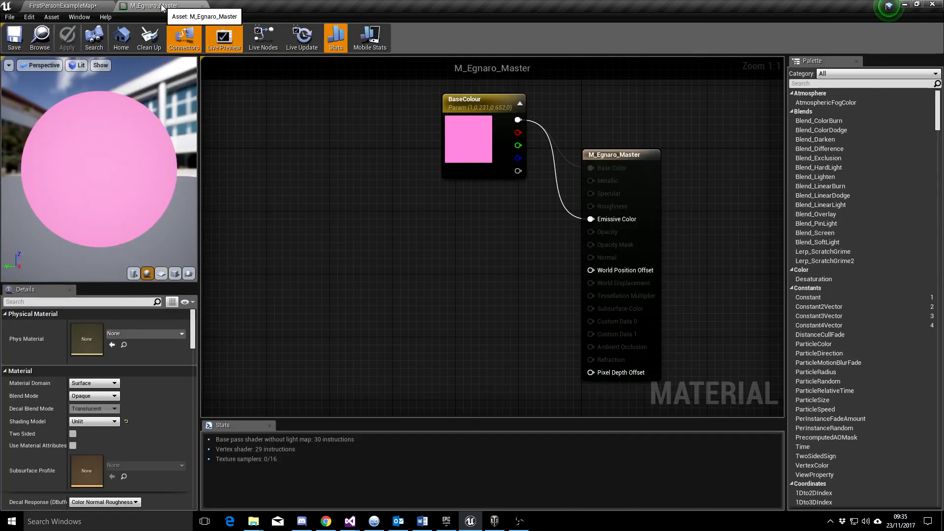
# Return M_Egnaro_Master to Default Lit while keeping the Emissive Color link, apply it, and compare the shapes in the level
pyautogui.click(95, 425)
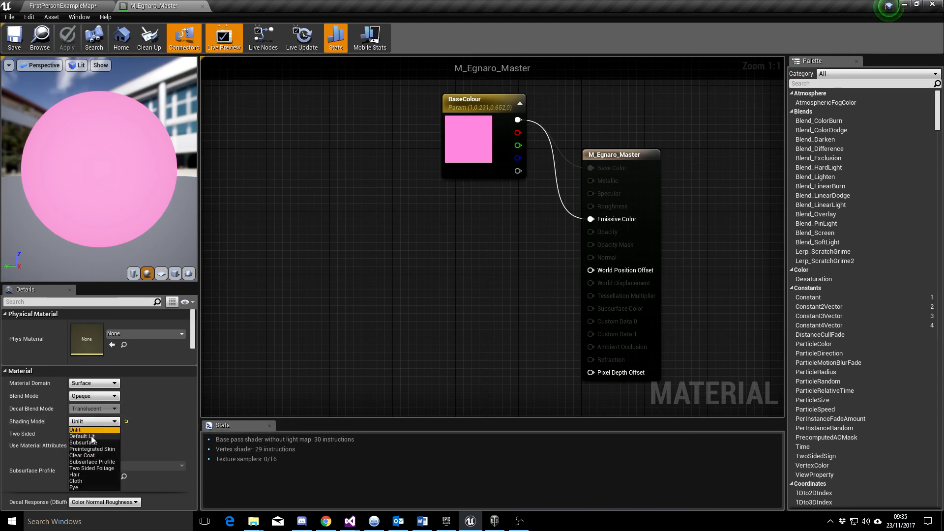
pyautogui.click(90, 436)
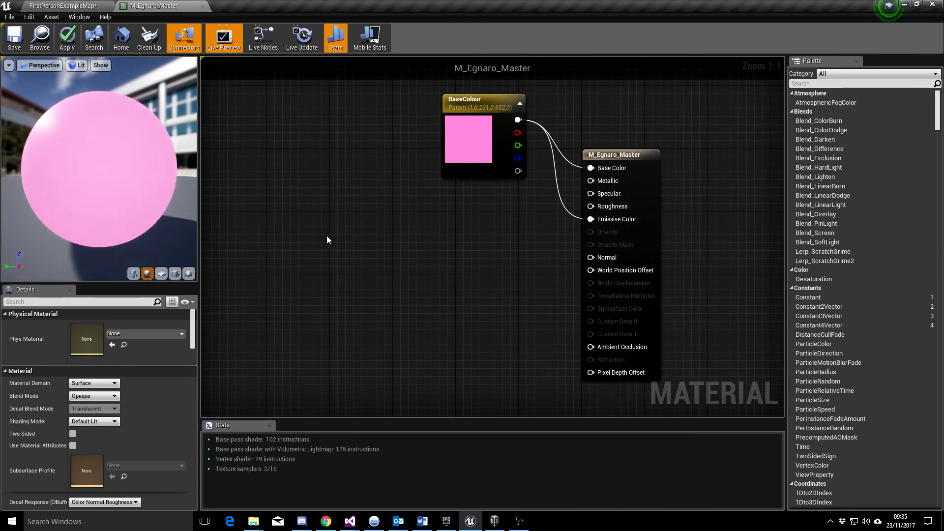
pyautogui.click(65, 35)
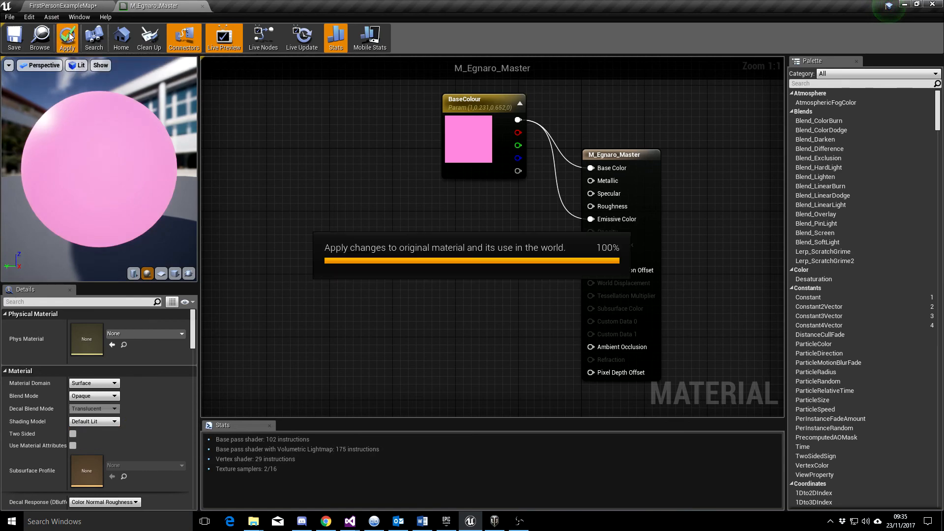
pyautogui.click(61, 5)
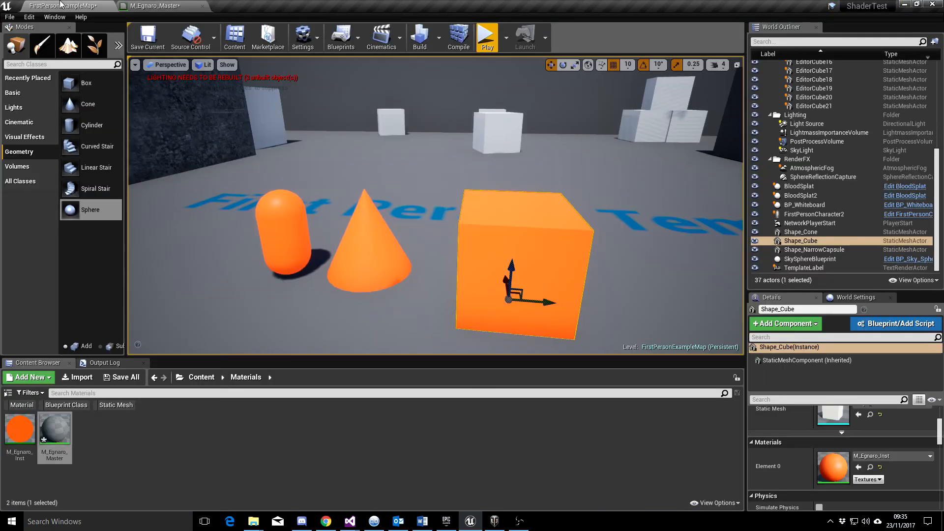
pyautogui.click(146, 6)
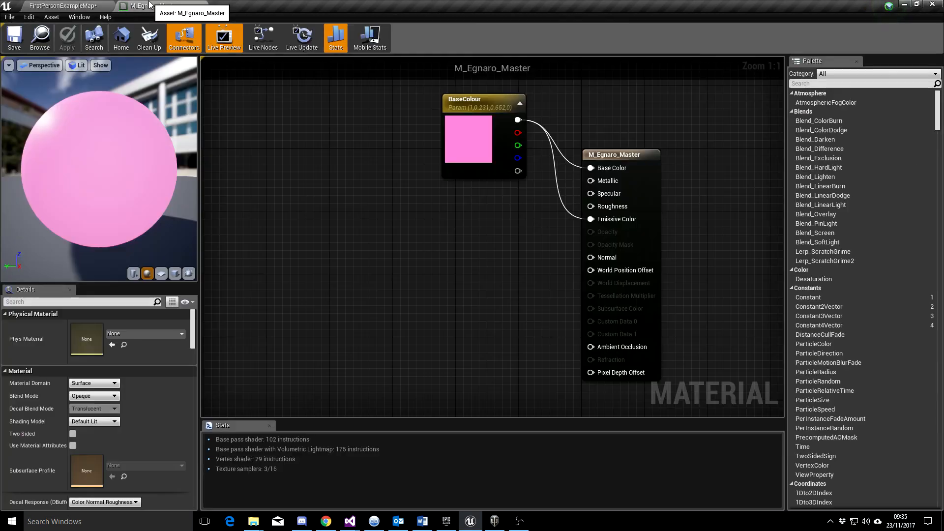
# Break the link into Emissive Color on the M_Egnaro_Master output node, and apply and save the material
pyautogui.rightClick(596, 221)
pyautogui.click(614, 241)
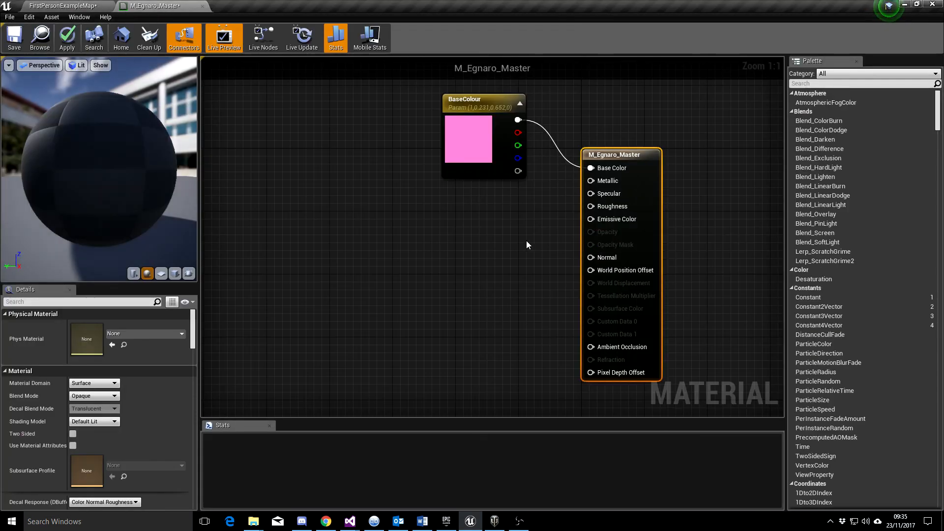
pyautogui.click(67, 37)
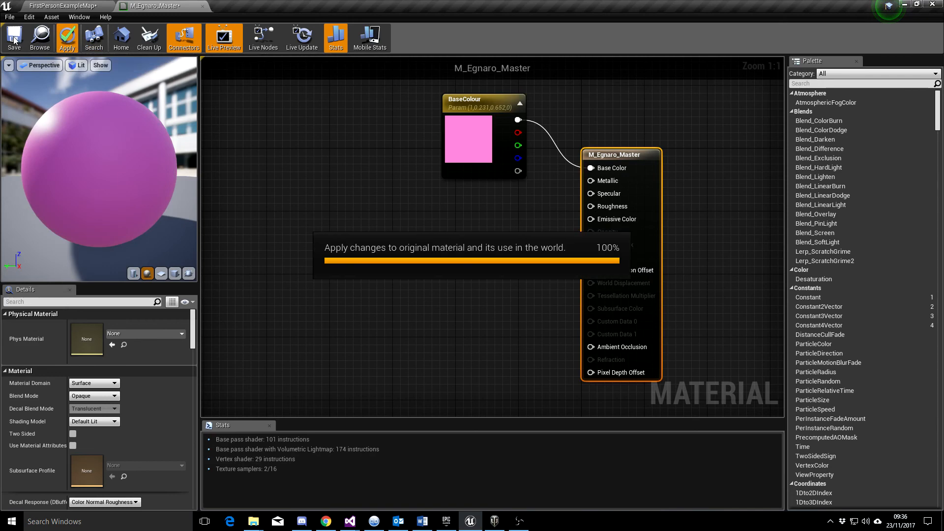
pyautogui.click(15, 40)
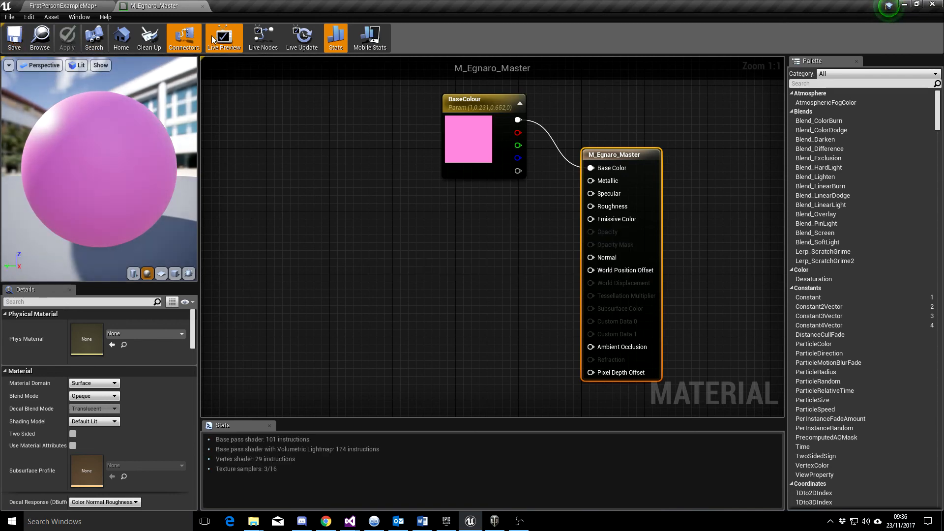
# Return to the level, open the M_Egnaro_Inst material instance, and float its editor as a separate window over the viewport
pyautogui.click(98, 6)
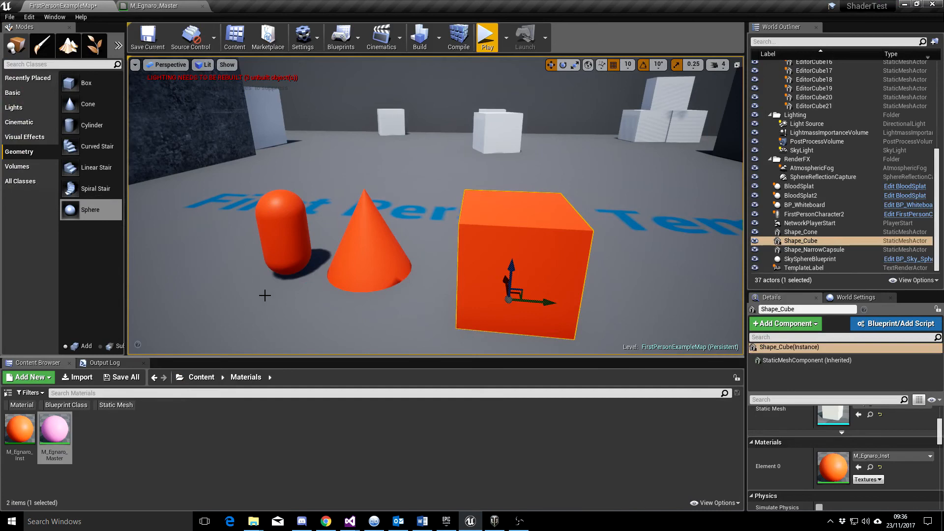
pyautogui.click(373, 252)
pyautogui.click(498, 257)
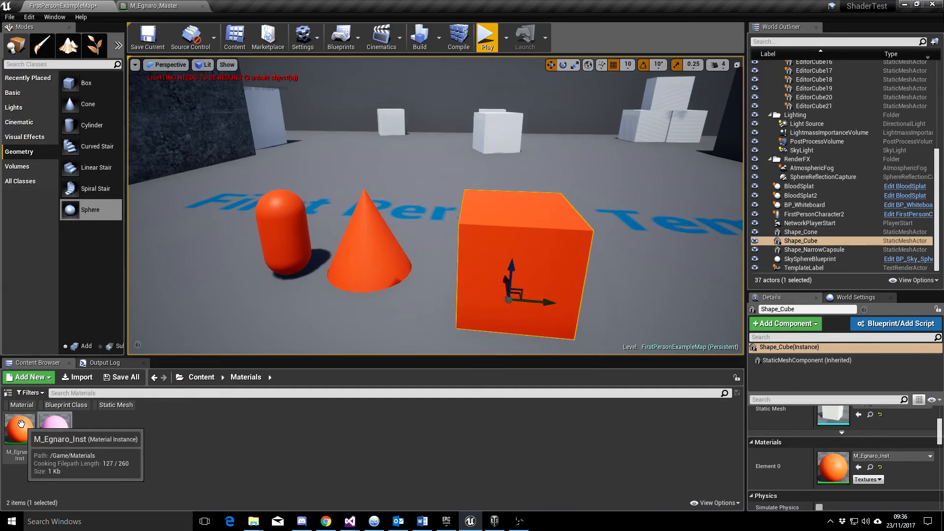
pyautogui.click(19, 428)
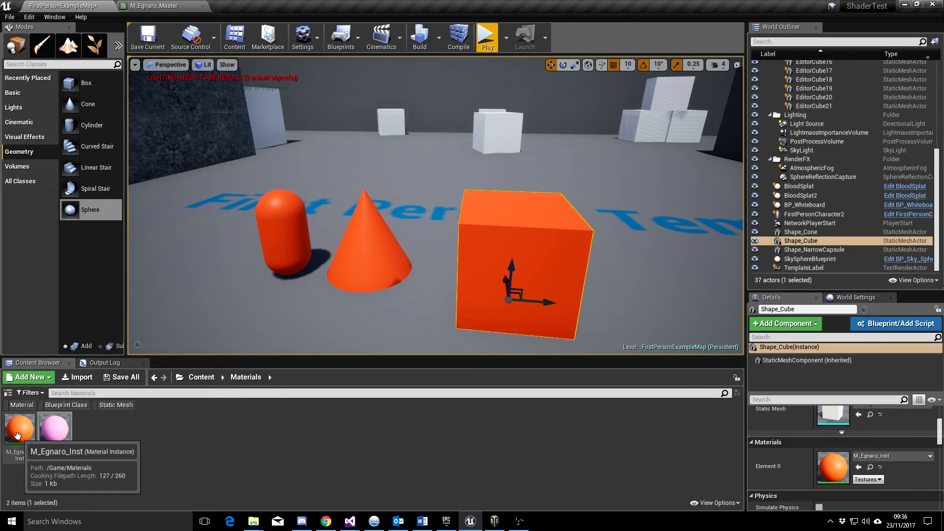
pyautogui.doubleClick(18, 435)
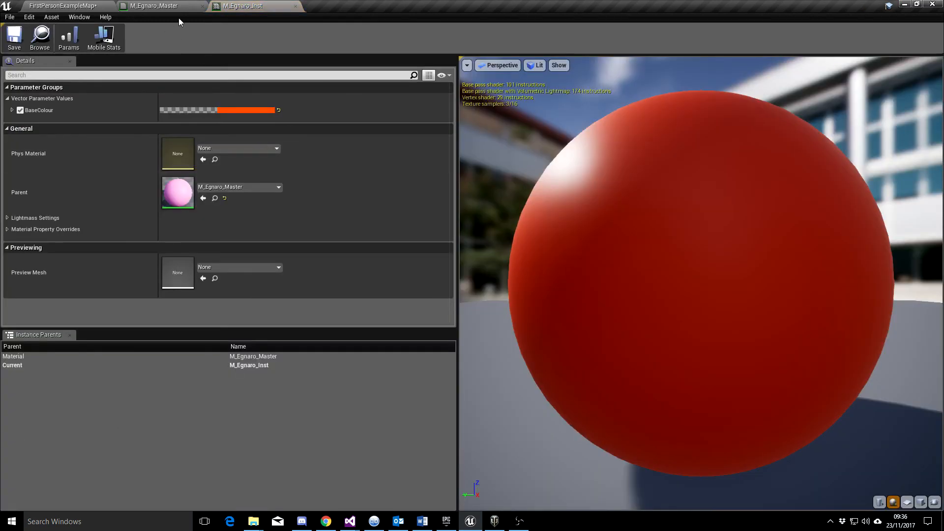
pyautogui.moveTo(251, 6); pyautogui.dragTo(508, 171)
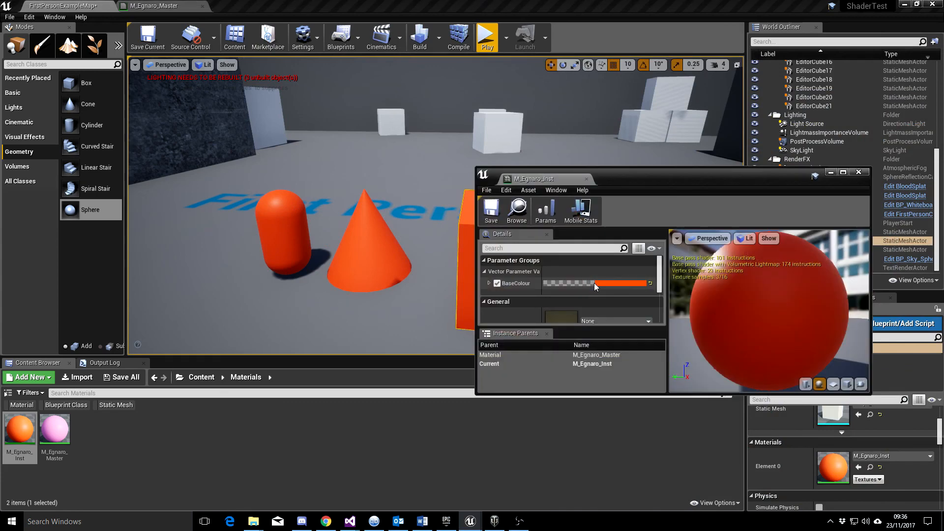
# Recolour the BaseColour parameter of M_Egnaro_Inst to a near-white pink, and close the floating instance editor
pyautogui.click(612, 283)
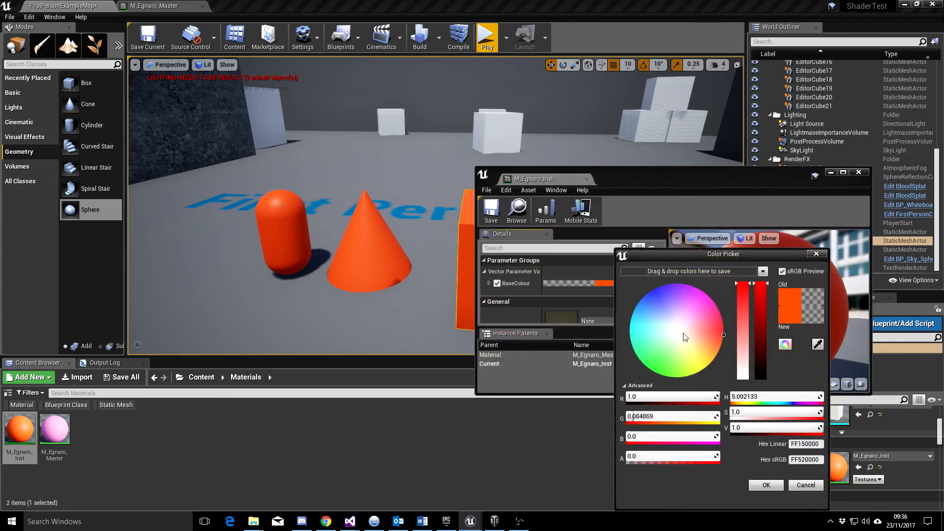
pyautogui.moveTo(685, 337)
pyautogui.mouseDown()
pyautogui.moveTo(680, 294)
pyautogui.moveTo(693, 357)
pyautogui.moveTo(687, 336)
pyautogui.mouseUp()
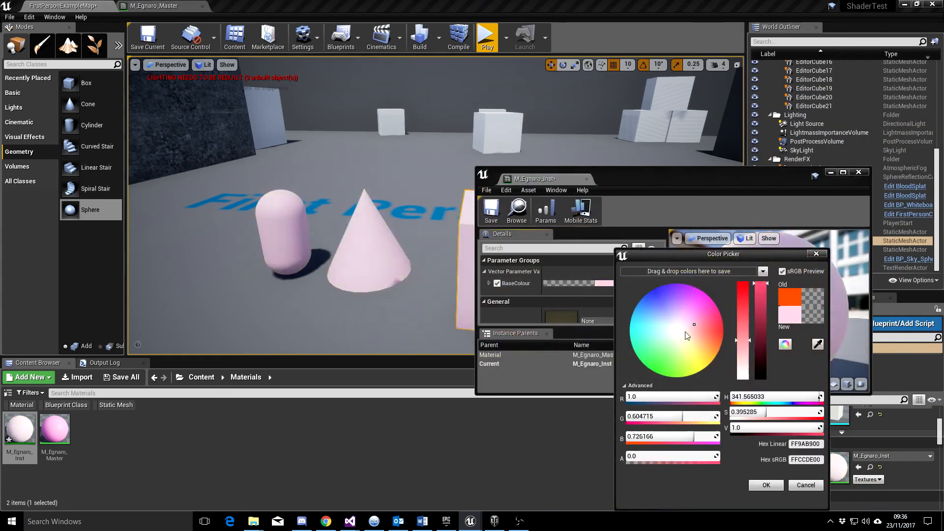
pyautogui.click(859, 172)
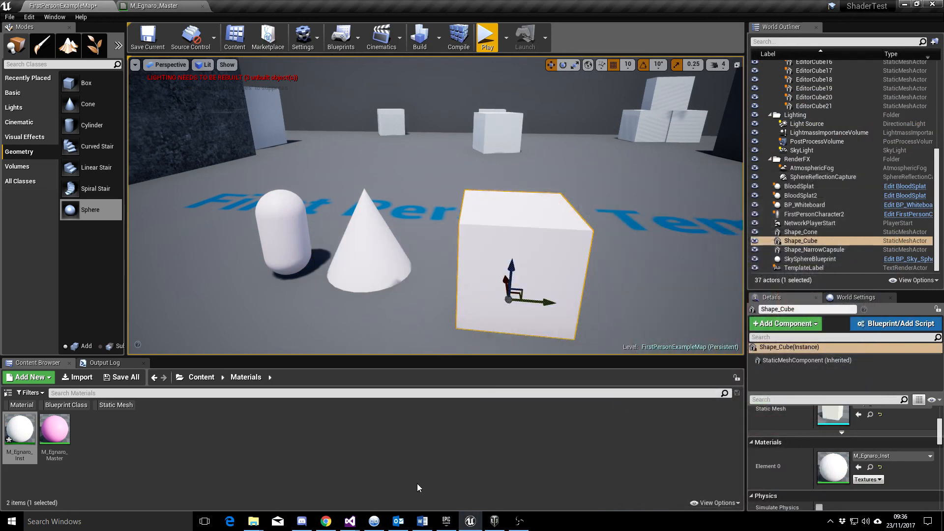
# Reopen M_Egnaro_Inst, set its BaseColour to orange, save and close the instance, and check the shapes in the level
pyautogui.doubleClick(20, 432)
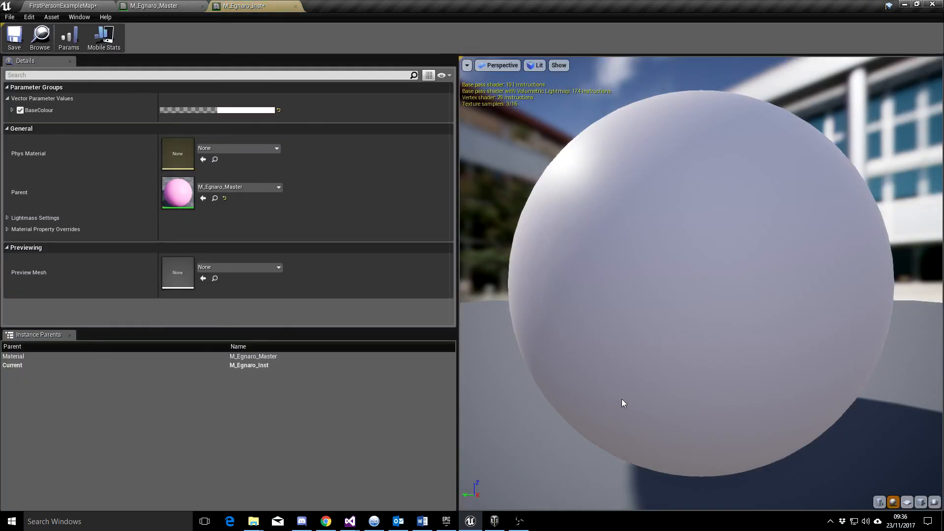
pyautogui.click(259, 113)
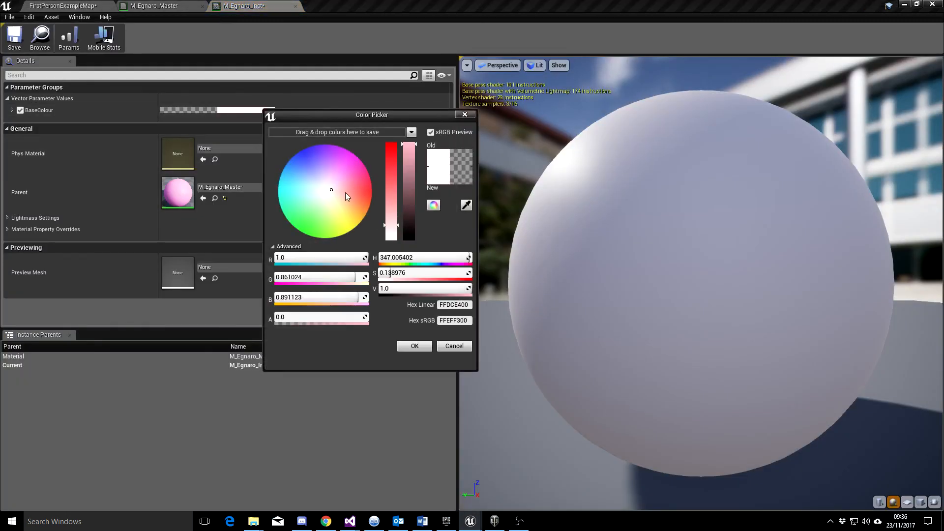
pyautogui.moveTo(346, 196); pyautogui.dragTo(373, 201)
pyautogui.click(414, 350)
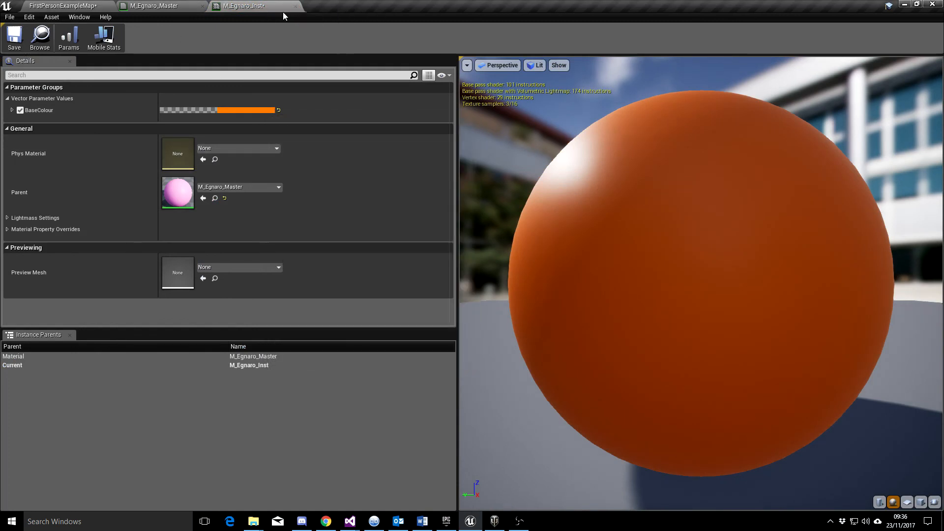
pyautogui.click(14, 37)
pyautogui.click(296, 6)
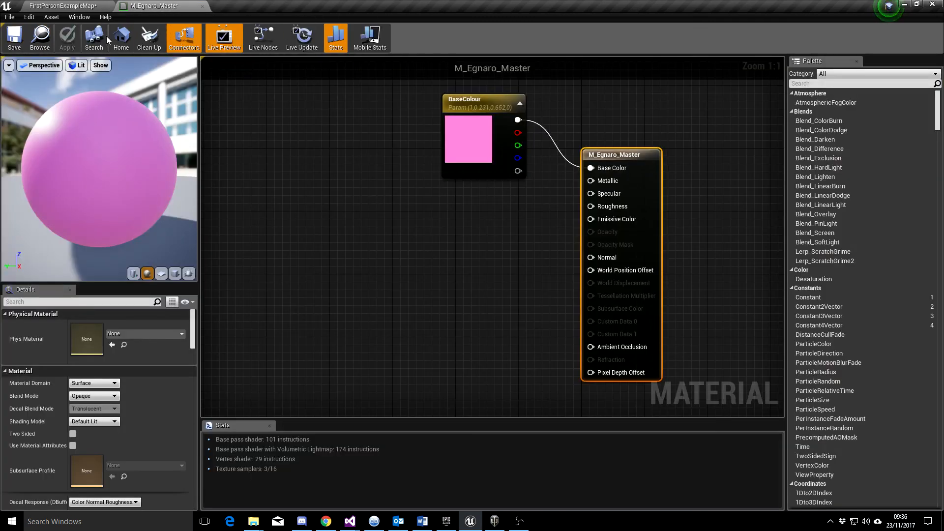
pyautogui.click(84, 6)
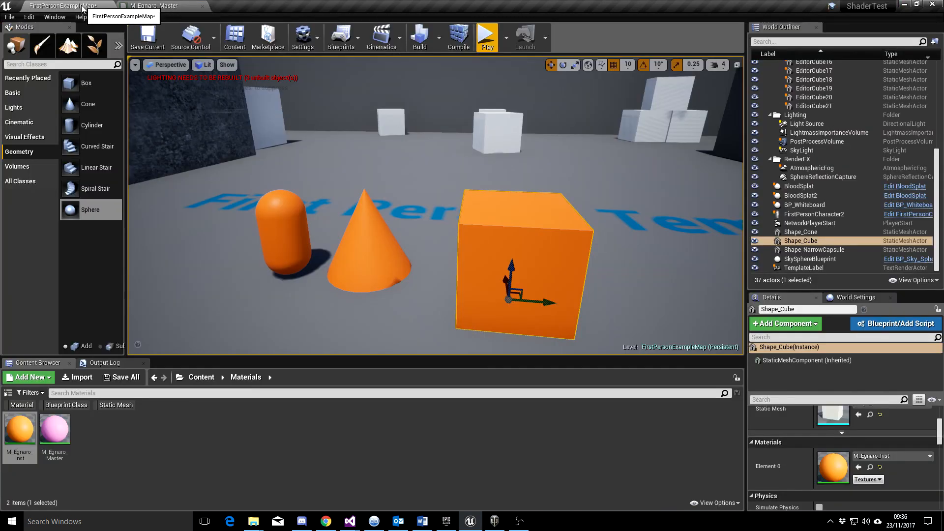